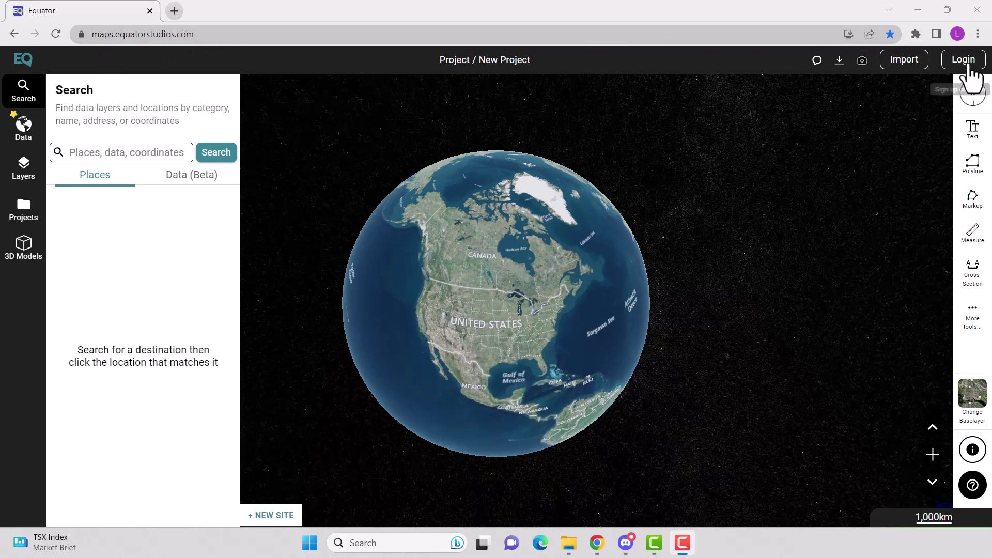
- Sign in to Equator with a Google account
{"action": "left_click", "coordinate": [964, 64]}
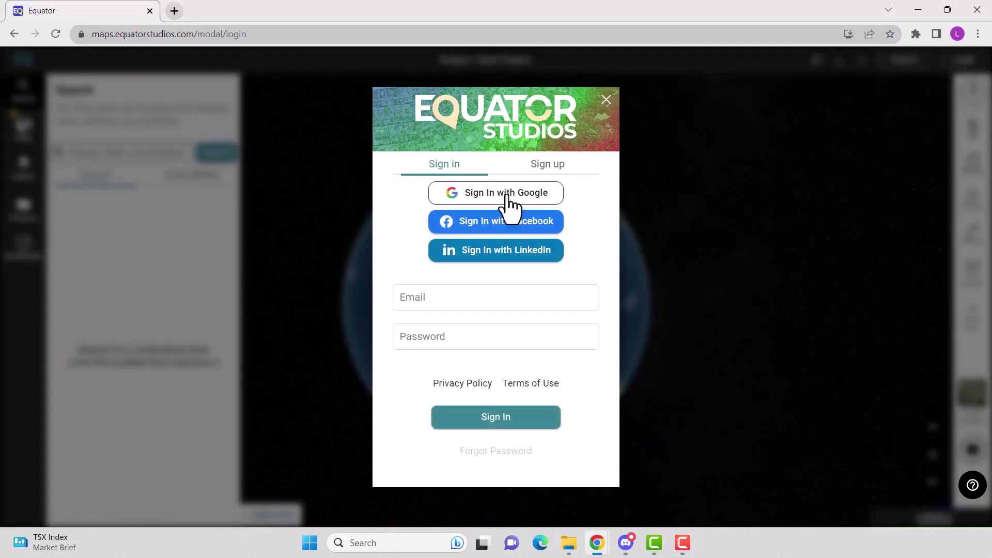
{"action": "left_click", "coordinate": [507, 203]}
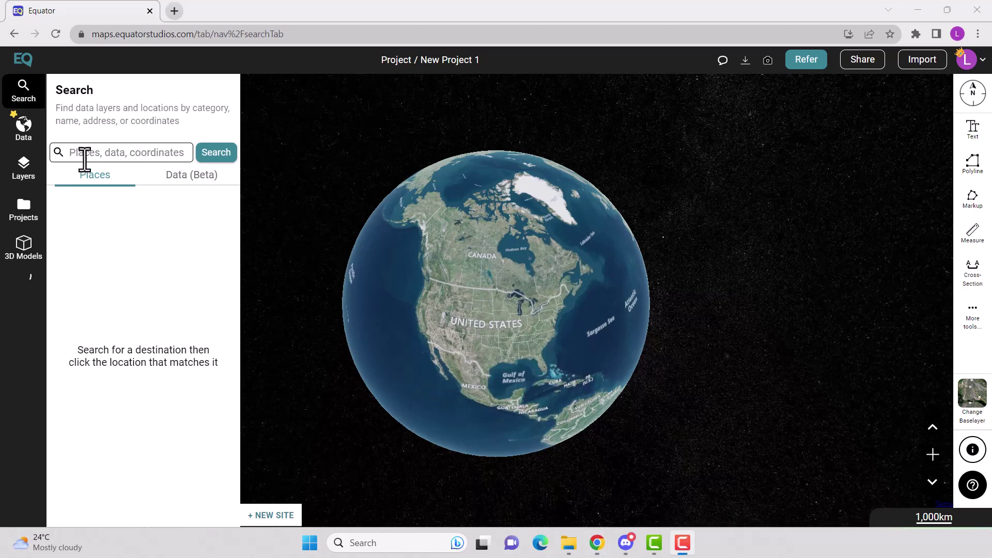
- Search for 'Paint Bank, Virginia' and fly the globe to the result
{"action": "left_click", "coordinate": [85, 157]}
{"action": "type", "text": "Par"}
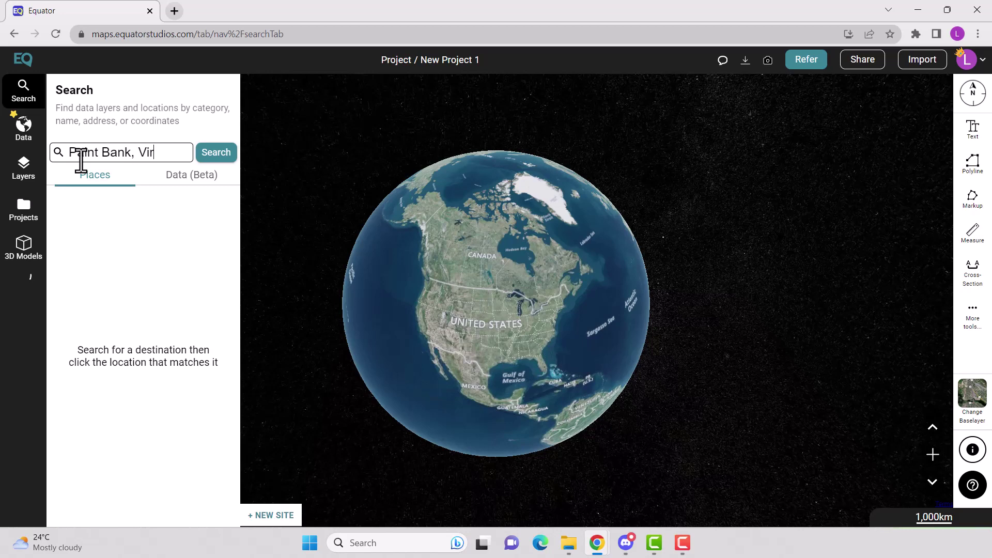
{"action": "key", "text": "Return"}
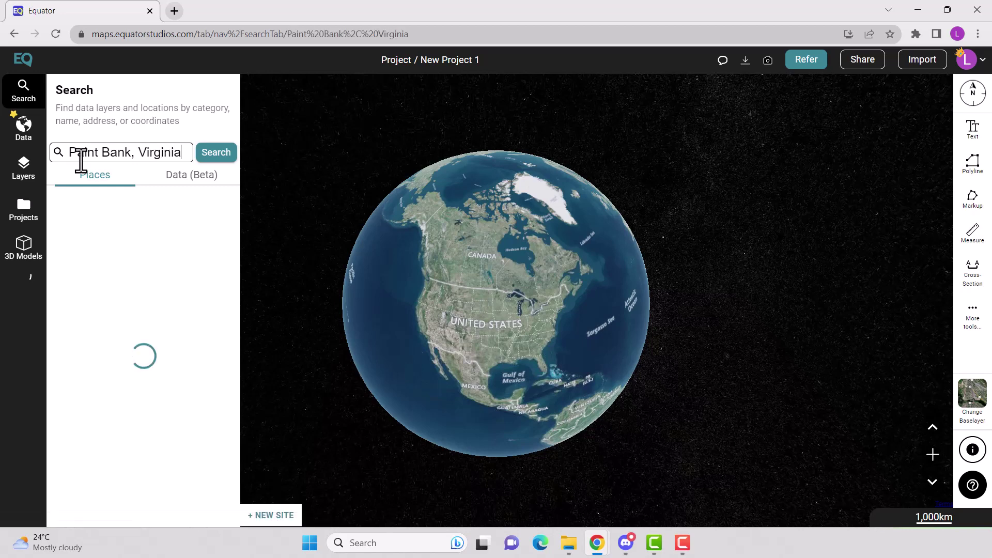
{"action": "left_click", "coordinate": [97, 205]}
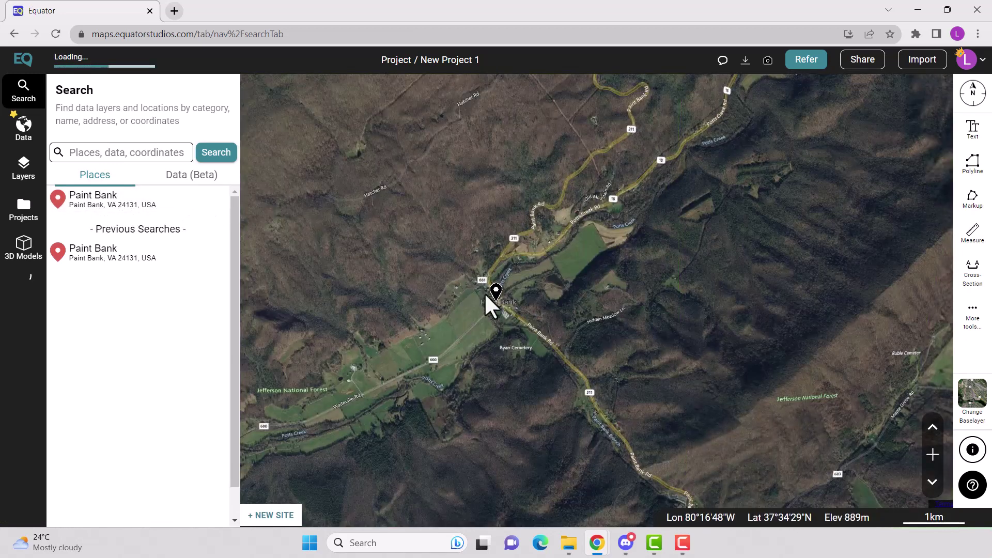
- Zoom in and pan the satellite view along Paint Bank Rd
{"action": "scroll", "coordinate": [504, 326], "scroll_direction": "up", "scroll_amount": 5}
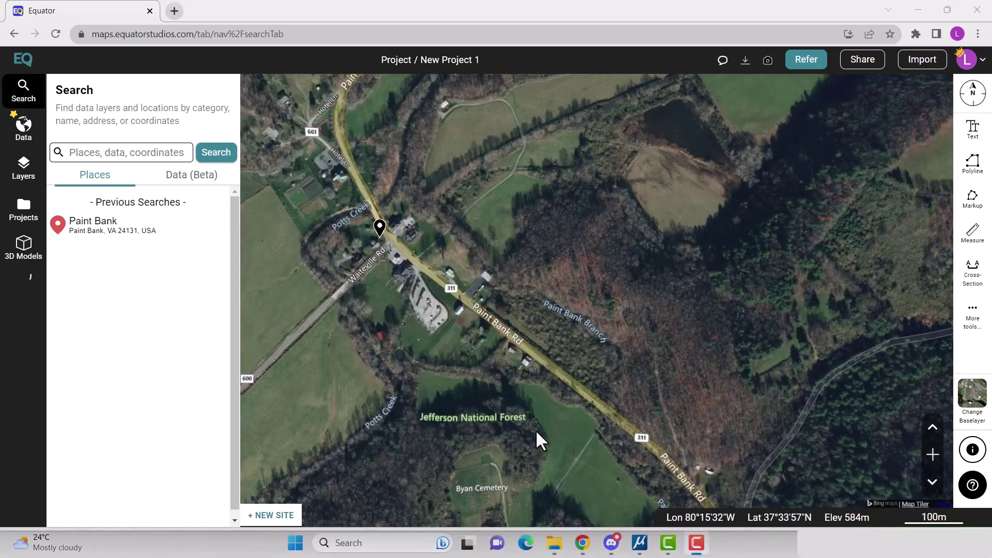
{"action": "mouse_move", "coordinate": [641, 432]}
{"action": "left_mouse_down"}
{"action": "mouse_move", "coordinate": [591, 370]}
{"action": "mouse_move", "coordinate": [536, 270]}
{"action": "mouse_move", "coordinate": [488, 237]}
{"action": "left_mouse_up"}
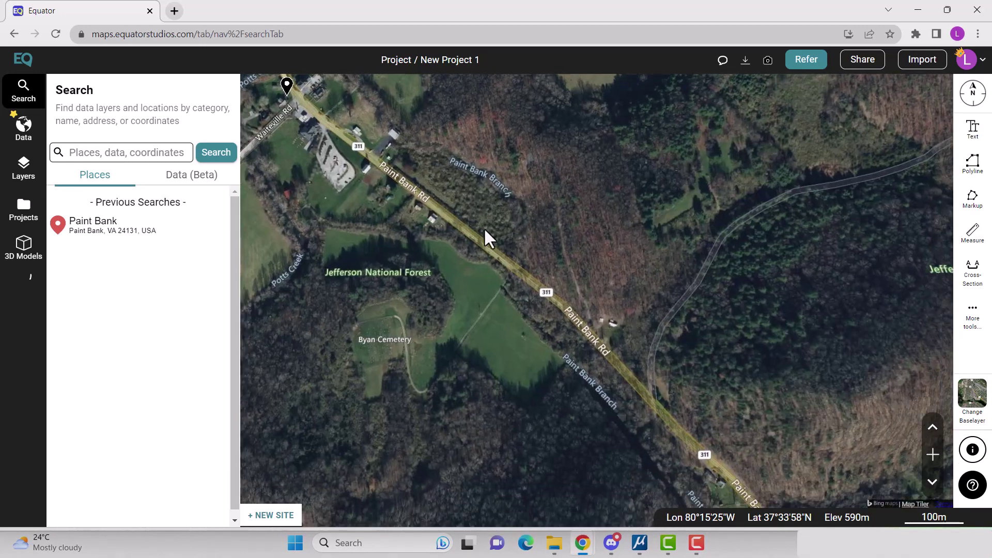
{"action": "left_click_drag", "start_coordinate": [688, 373], "coordinate": [655, 352]}
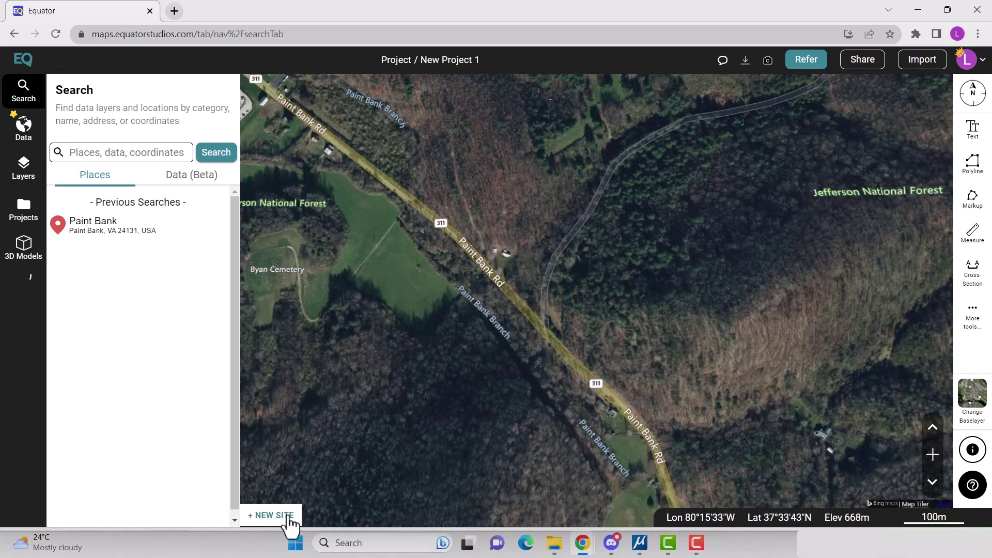
- Create a 1:1 square site named 'Paint Bank Road' over the stretch of Paint Bank Rd
{"action": "left_click", "coordinate": [291, 526]}
{"action": "left_click_drag", "start_coordinate": [618, 358], "coordinate": [659, 378]}
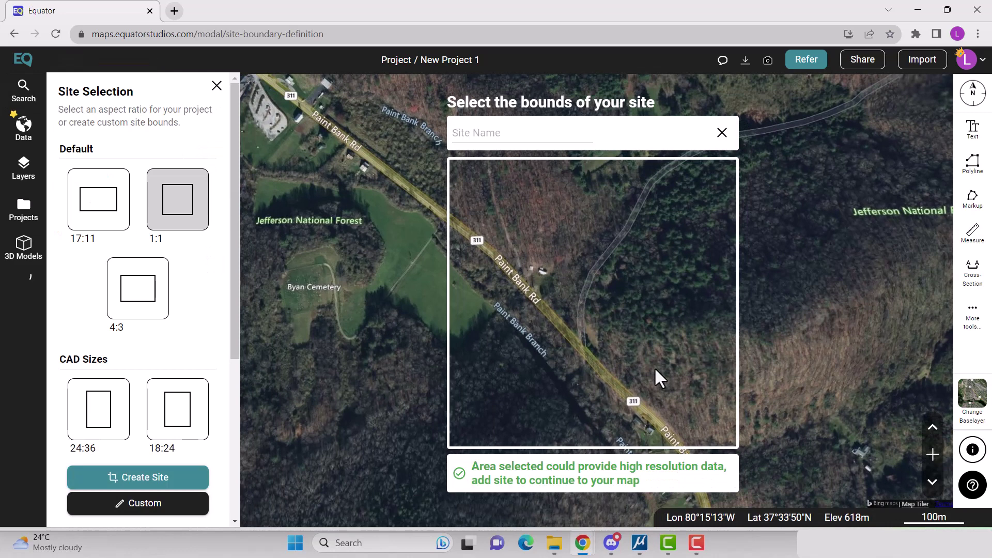
{"action": "left_click", "coordinate": [484, 132]}
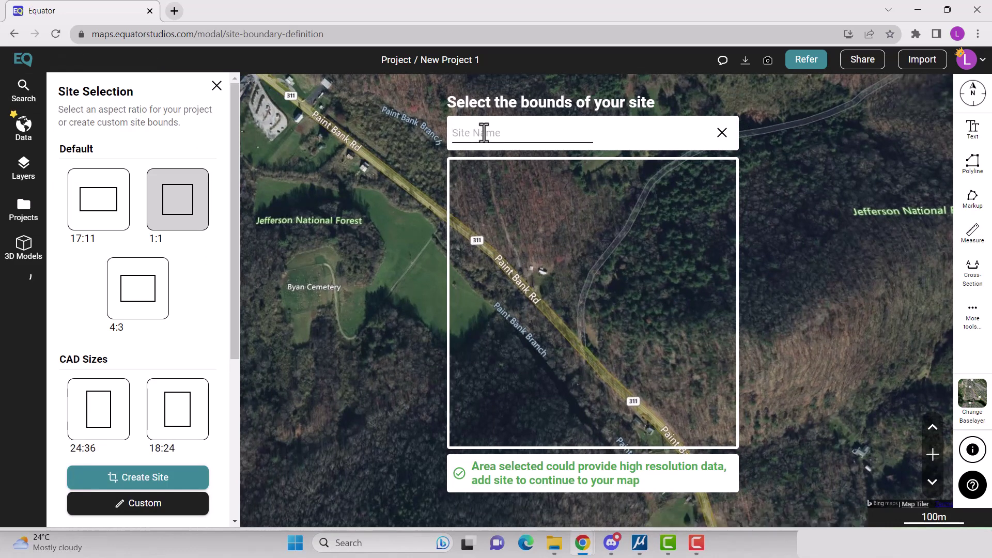
{"action": "type", "text": "Paint Bank Road"}
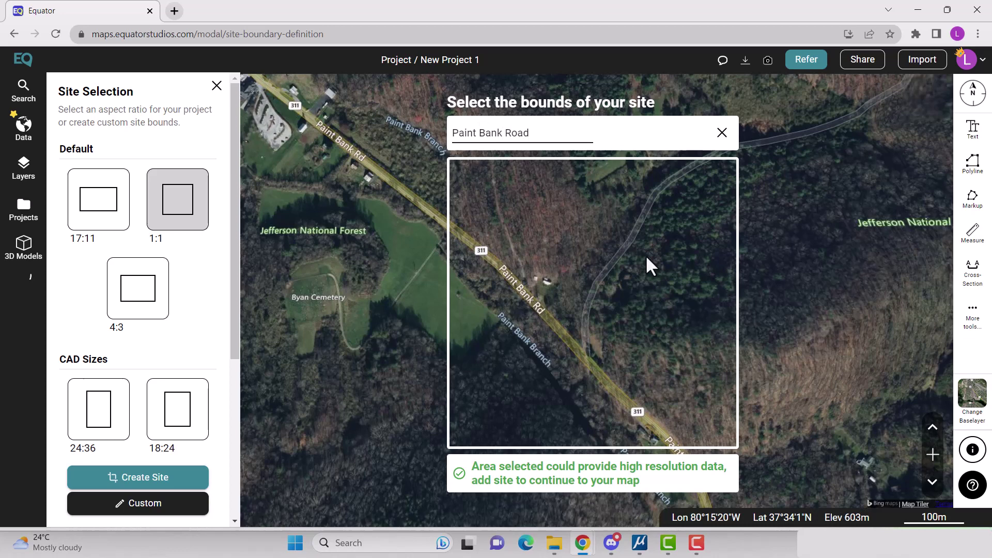
{"action": "left_click", "coordinate": [189, 480]}
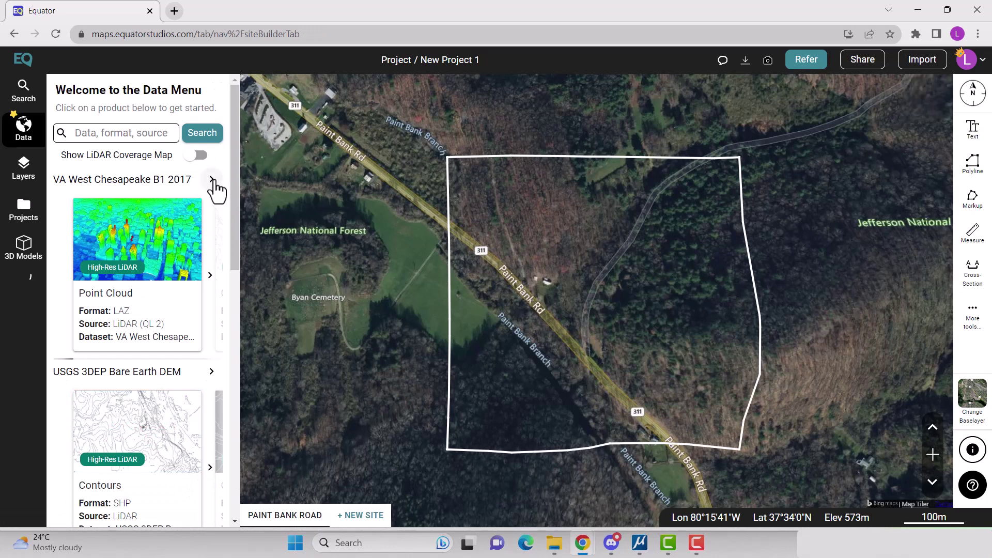
- Generate Smooth 1 m contours from the VA West Chesapeake B1 2017 dataset
{"action": "left_click", "coordinate": [212, 181]}
{"action": "left_click_drag", "start_coordinate": [237, 162], "coordinate": [232, 215]}
{"action": "left_click", "coordinate": [137, 302]}
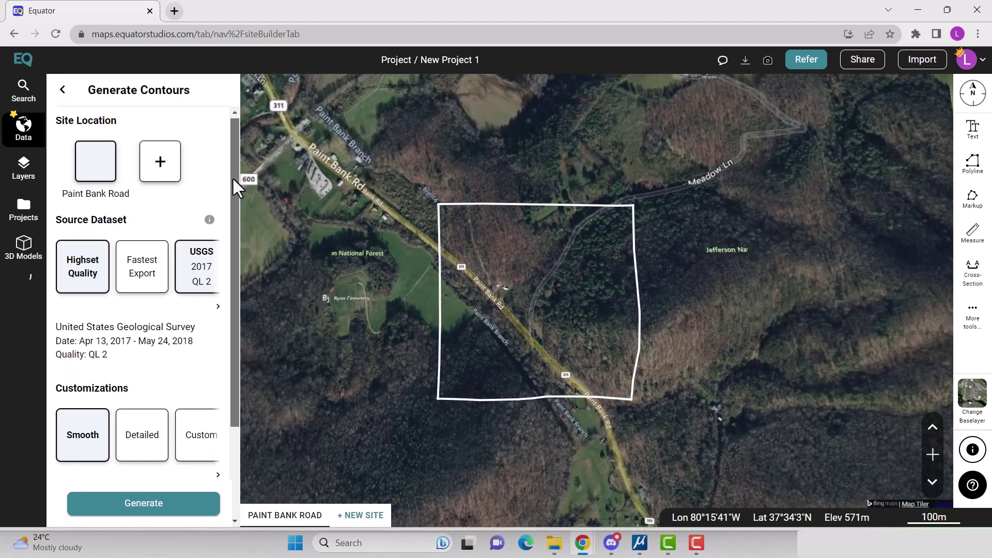
{"action": "left_click_drag", "start_coordinate": [234, 186], "coordinate": [230, 230]}
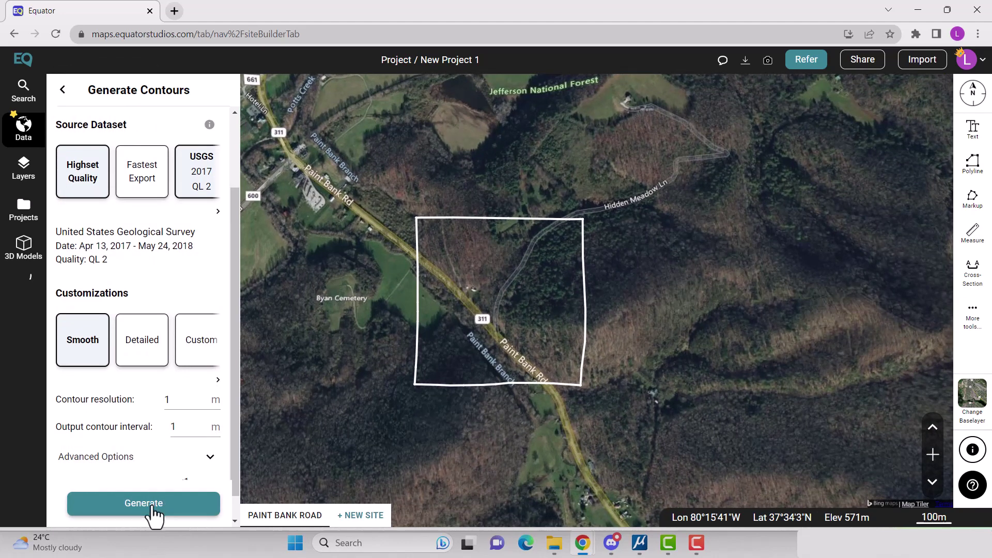
{"action": "left_click", "coordinate": [152, 511]}
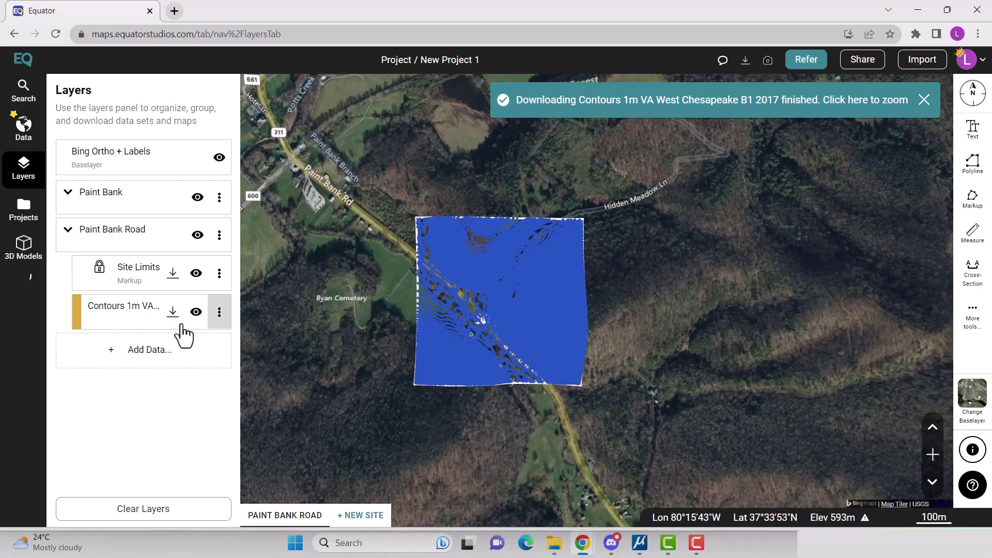
- Export the contours layer as a DWG in NAD83(2011) / UTM zone 17N
{"action": "left_click", "coordinate": [172, 313]}
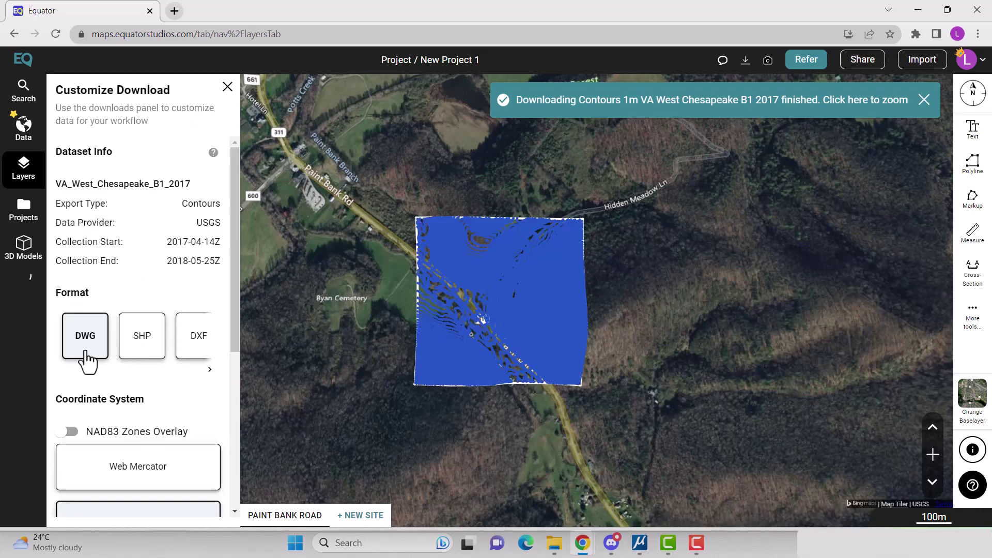
{"action": "scroll", "coordinate": [232, 271], "scroll_direction": "down", "scroll_amount": 5}
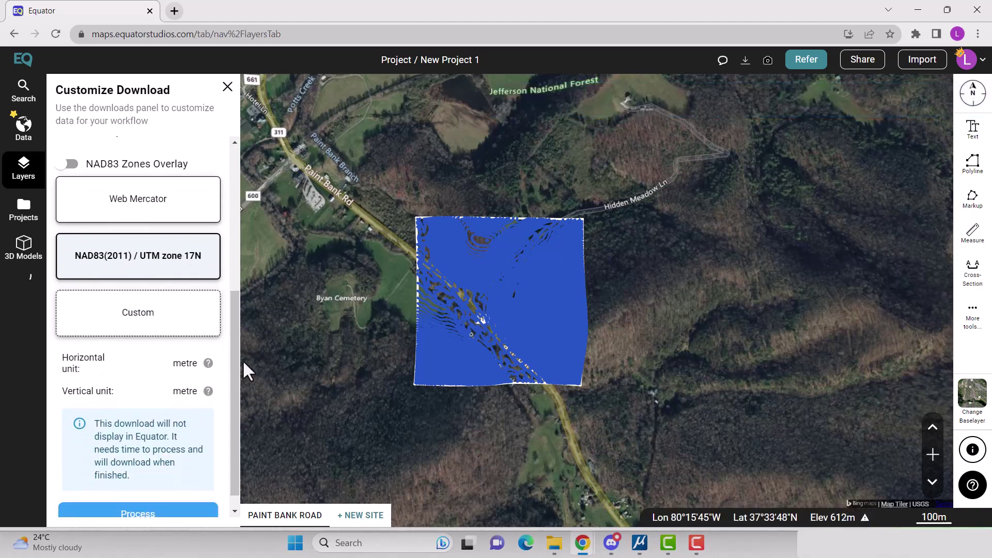
{"action": "scroll", "coordinate": [235, 408], "scroll_direction": "down", "scroll_amount": 1}
{"action": "left_click", "coordinate": [155, 504]}
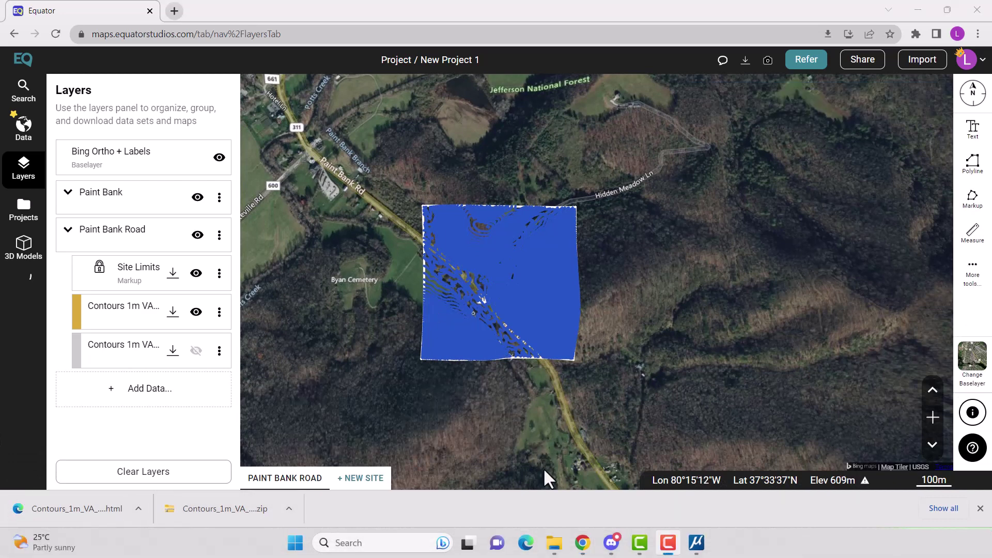
- Extract the Contours zip in Downloads into its own folder, then switch to MicroStation 2023
{"action": "left_click", "coordinate": [555, 548]}
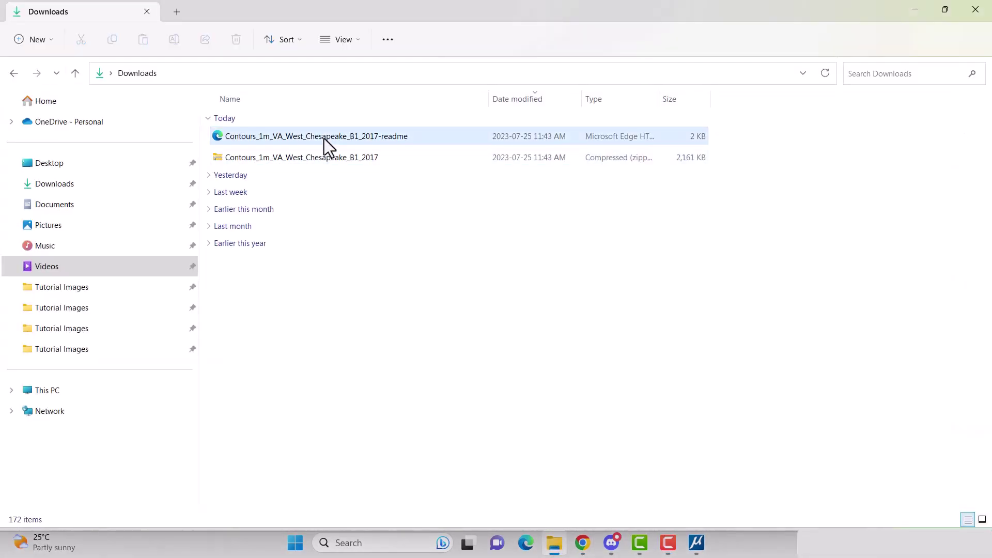
{"action": "left_click", "coordinate": [324, 163]}
{"action": "right_click", "coordinate": [324, 162]}
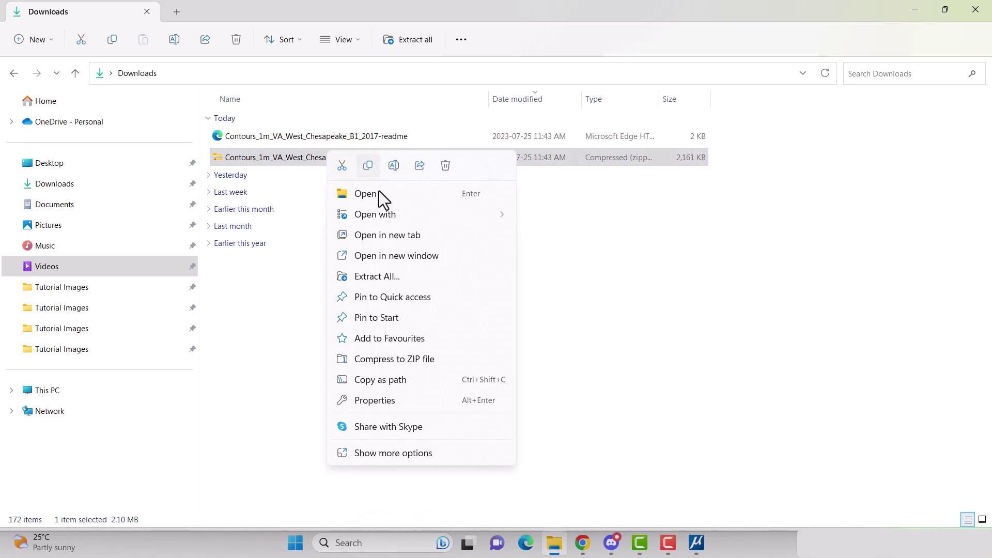
{"action": "left_click", "coordinate": [381, 273]}
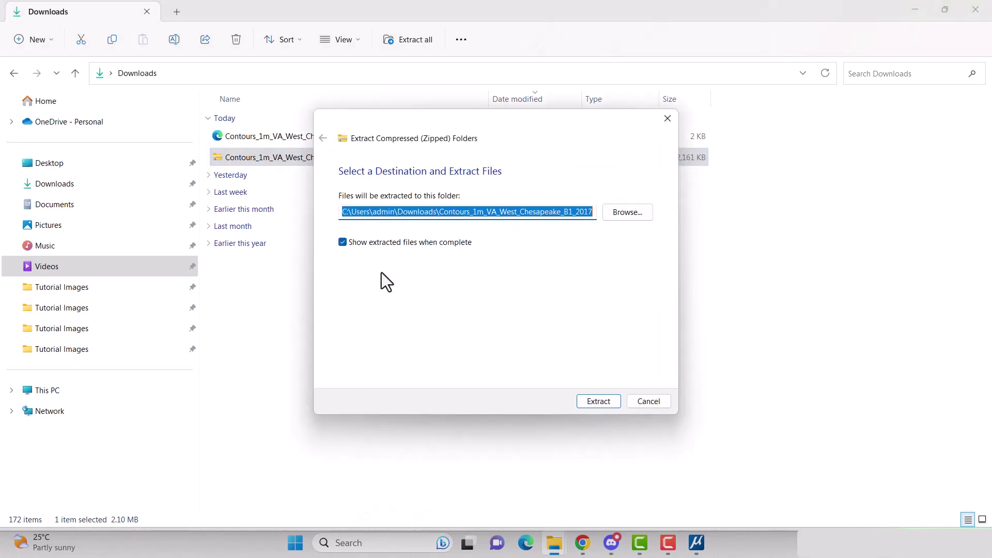
{"action": "left_click", "coordinate": [603, 401]}
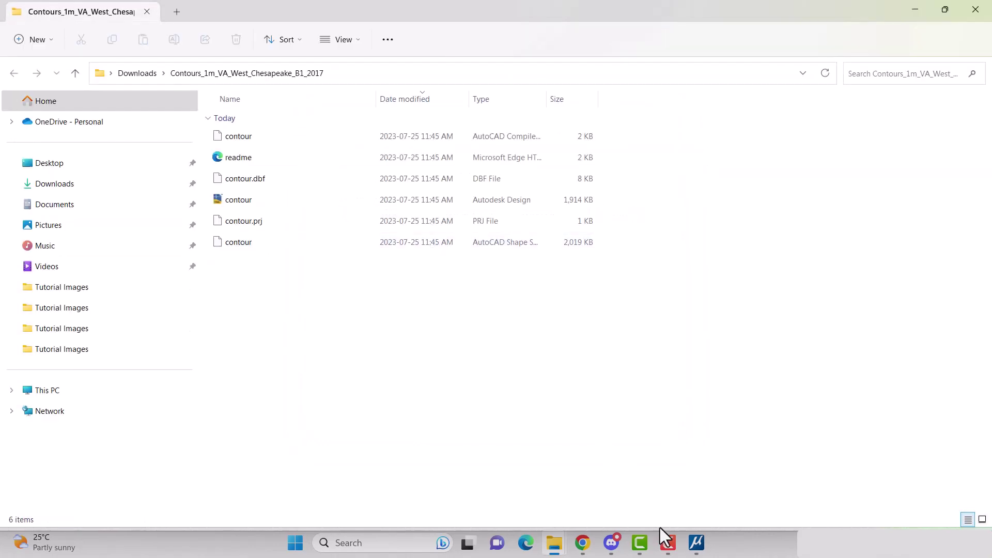
{"action": "left_click", "coordinate": [696, 543]}
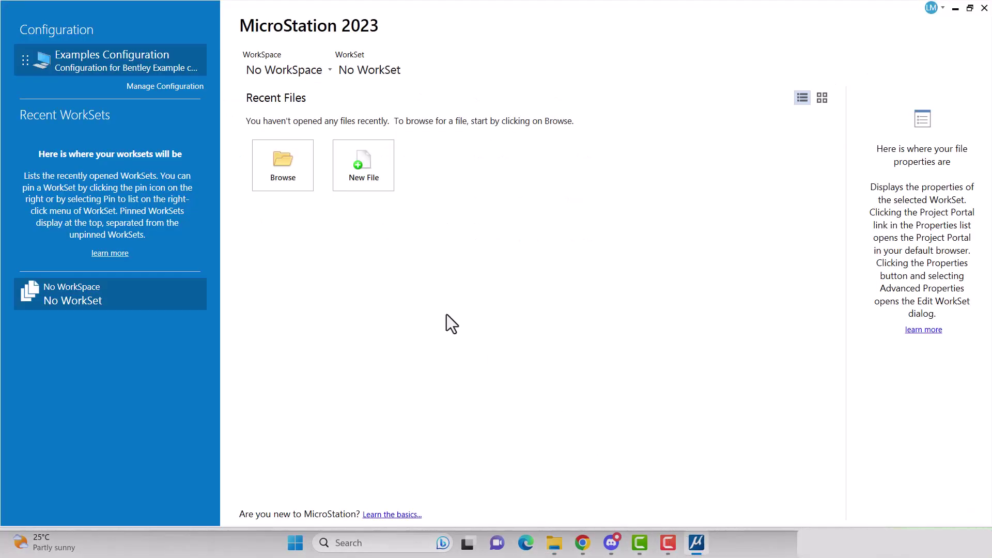
- Select contour.dwg in the extracted Contours folder under Downloads and open its DWG options
{"action": "left_click", "coordinate": [290, 169]}
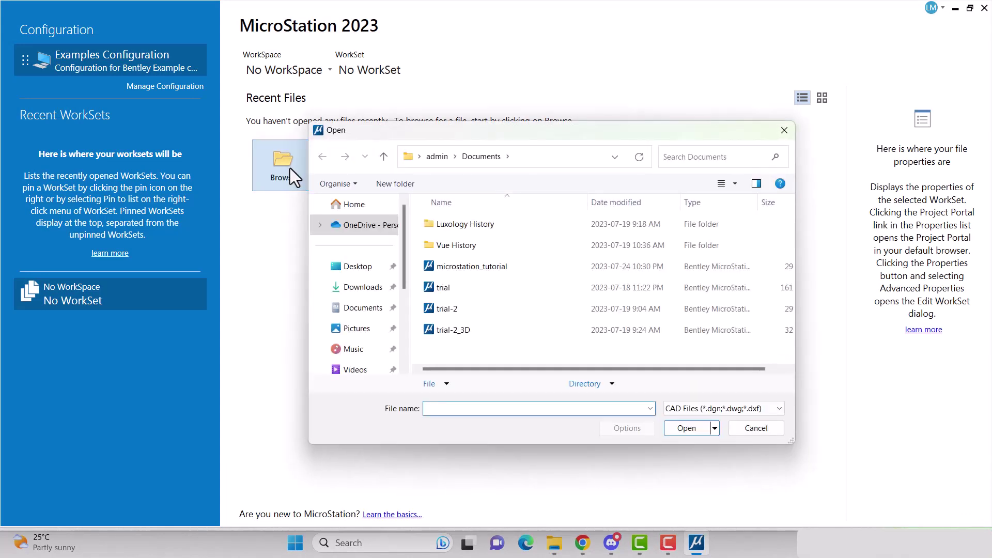
{"action": "left_click", "coordinate": [356, 287]}
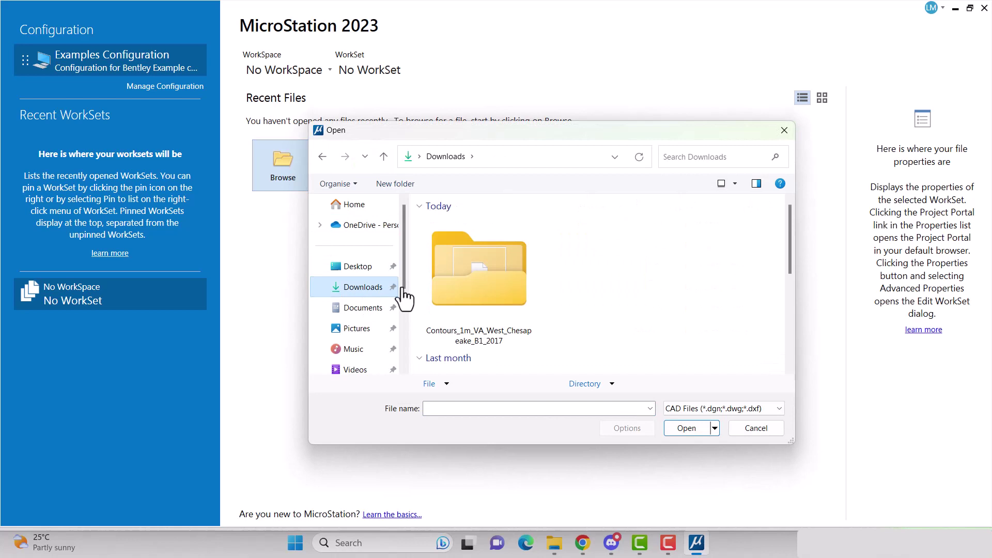
{"action": "double_click", "coordinate": [498, 274]}
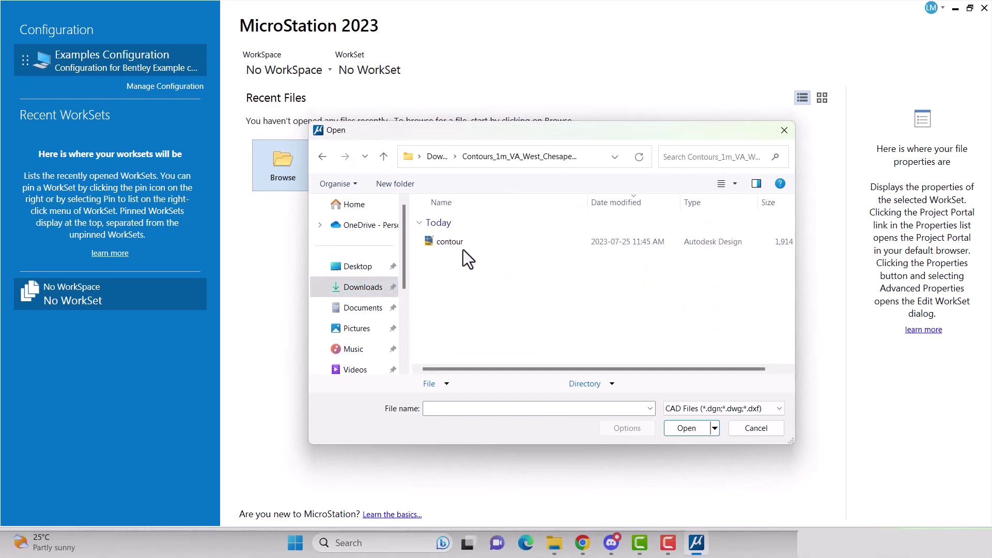
{"action": "left_click", "coordinate": [451, 240]}
{"action": "left_click", "coordinate": [631, 428]}
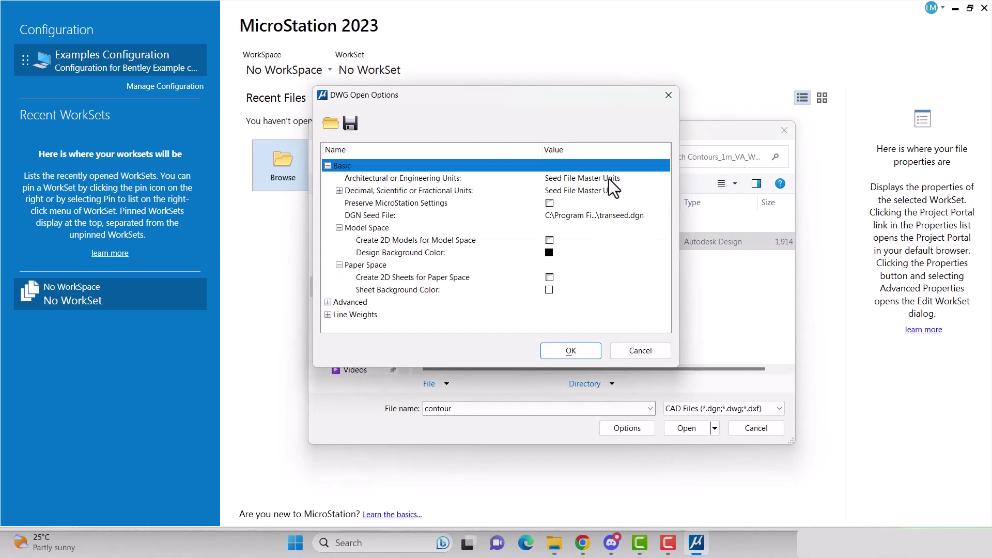
- Open contour.dwg using Seed File Master Units in the DWG Open Options
{"action": "left_click", "coordinate": [608, 179]}
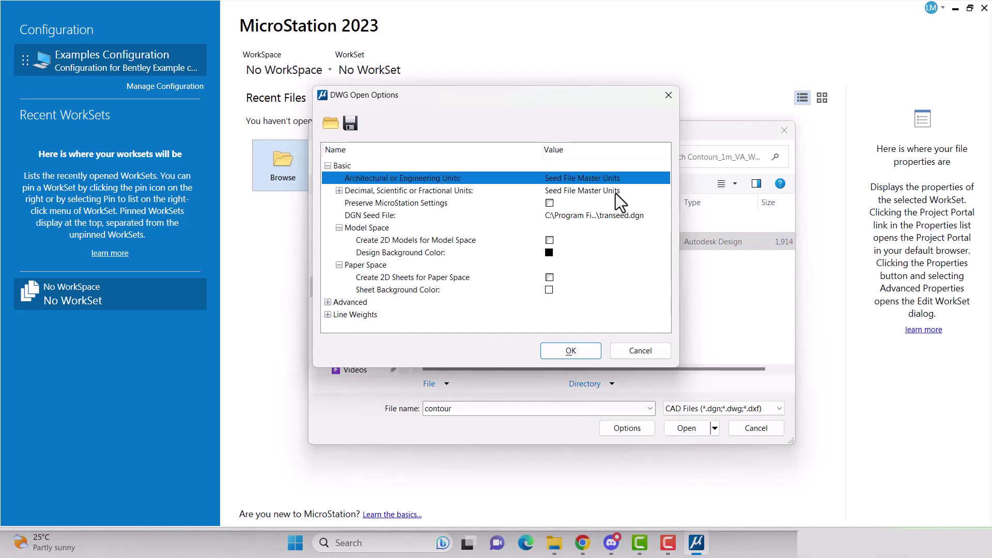
{"action": "left_click", "coordinate": [622, 178]}
{"action": "left_click", "coordinate": [630, 185]}
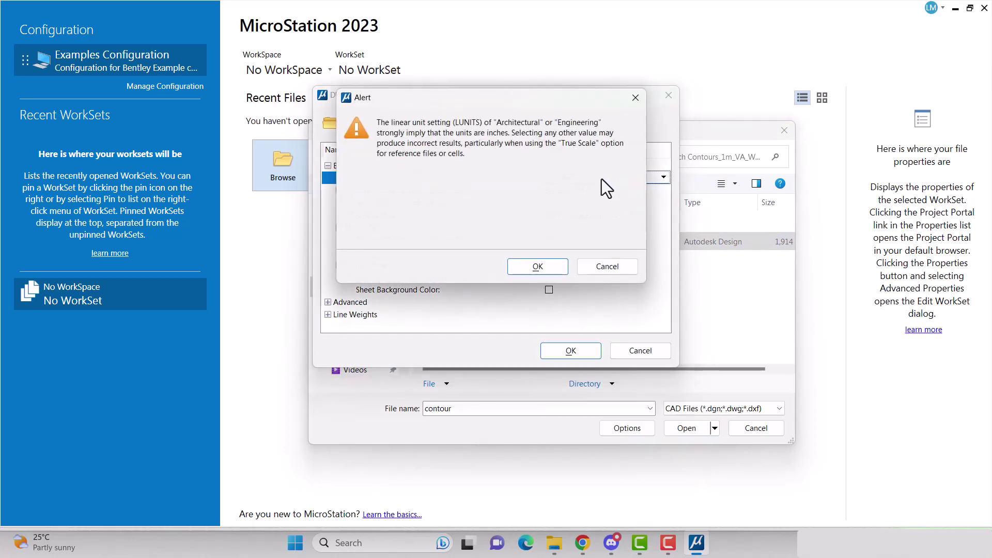
{"action": "left_click", "coordinate": [552, 267]}
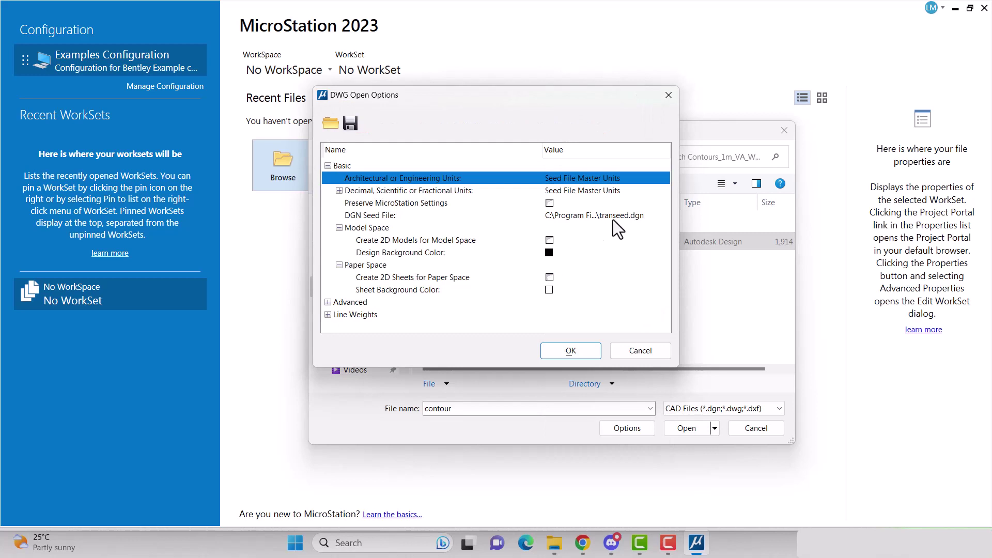
{"action": "left_click", "coordinate": [643, 191]}
{"action": "left_click", "coordinate": [660, 191]}
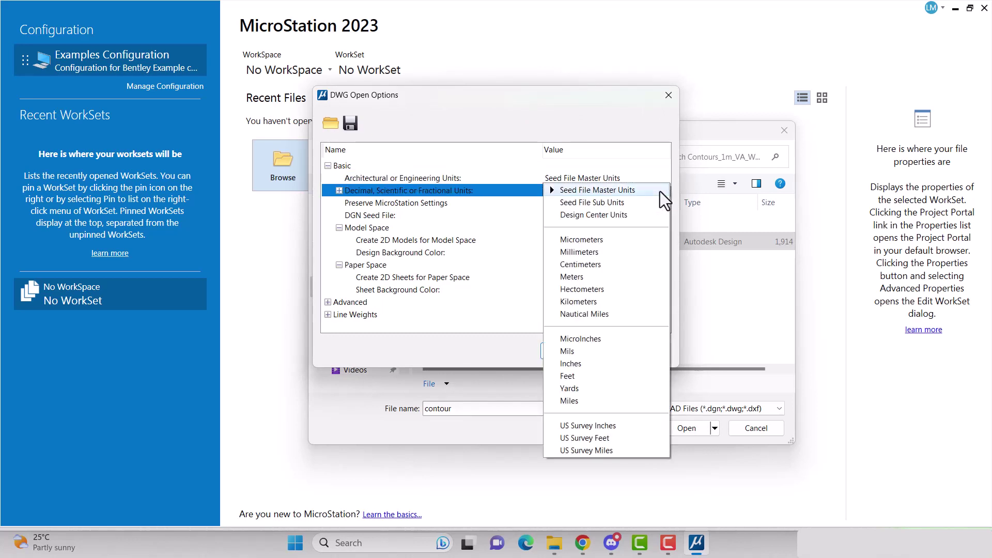
{"action": "left_click", "coordinate": [621, 191]}
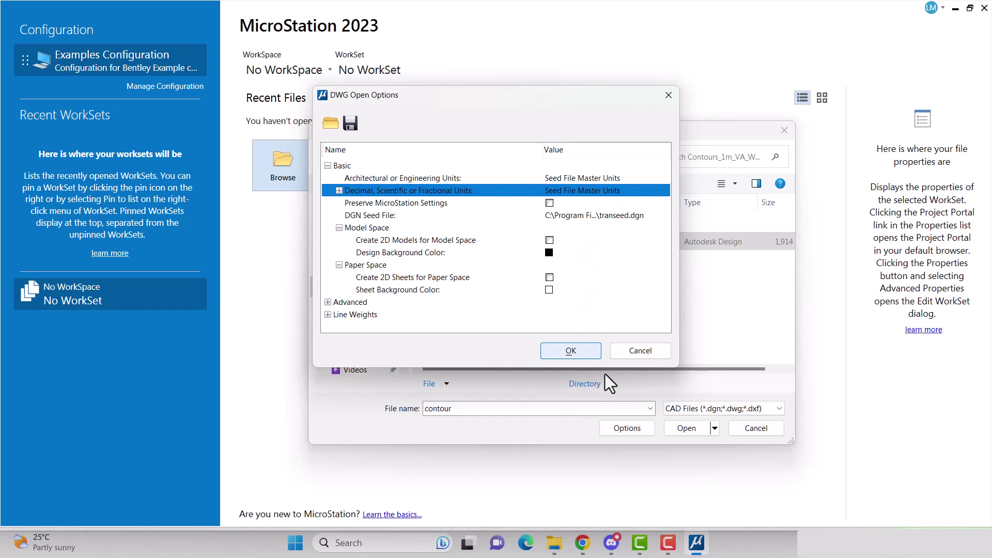
{"action": "left_click", "coordinate": [570, 350]}
{"action": "left_click", "coordinate": [681, 426]}
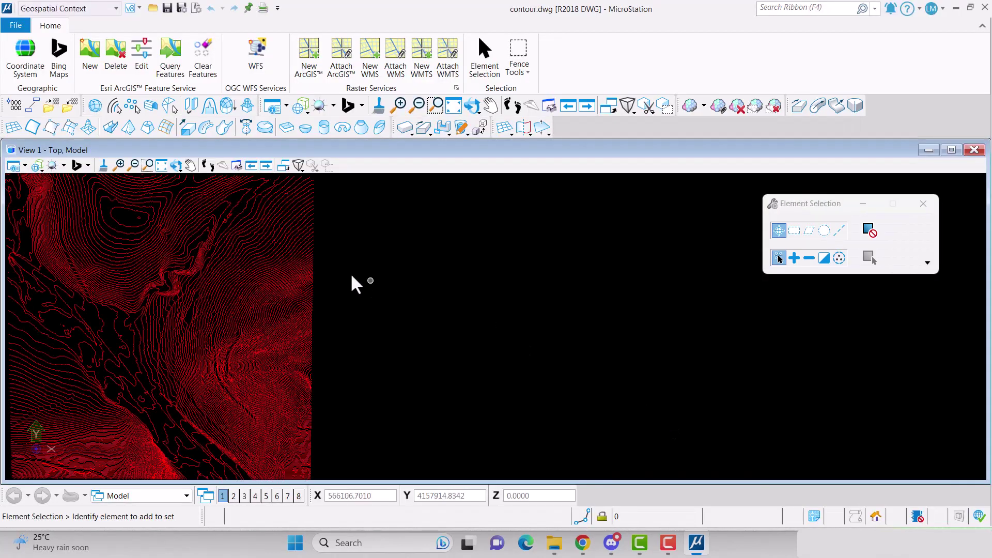
- Fit all contours in the view, rotate to Front to inspect elevations, then return to Top
{"action": "left_click", "coordinate": [161, 165]}
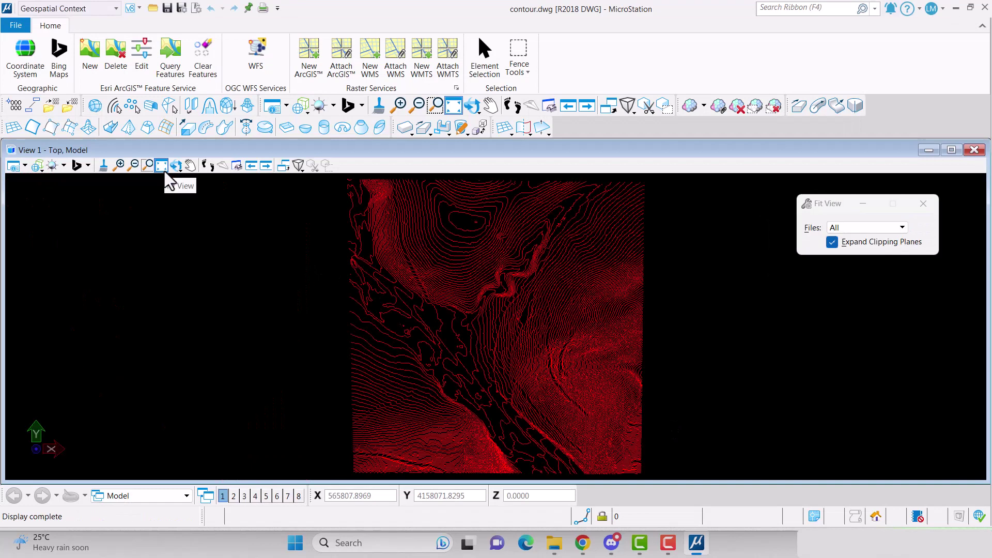
{"action": "left_click", "coordinate": [176, 166]}
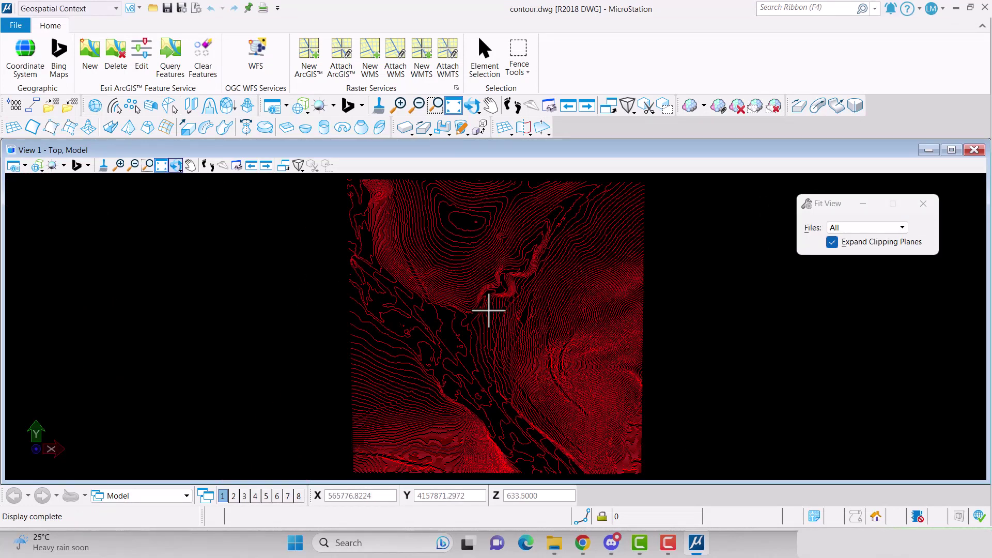
{"action": "left_click", "coordinate": [176, 166]}
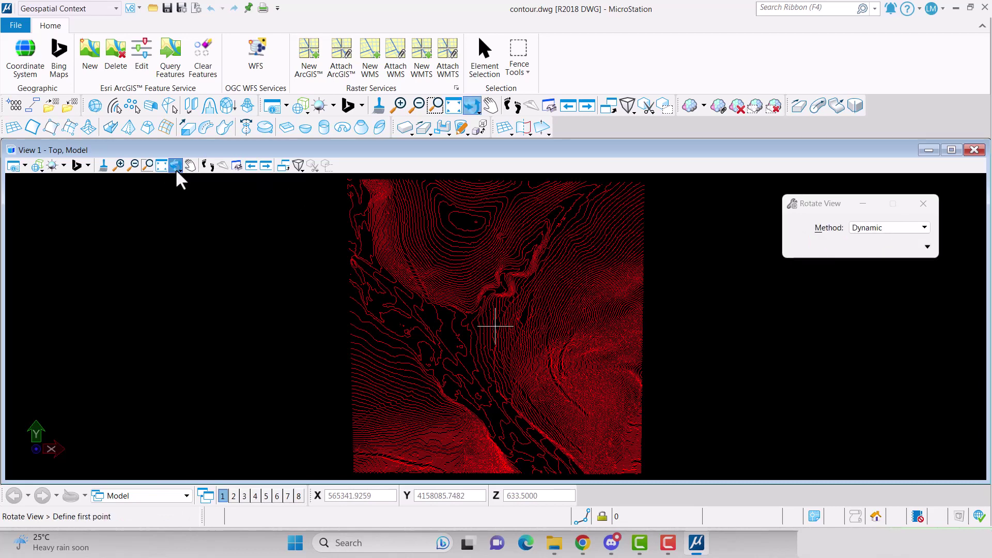
{"action": "left_click", "coordinate": [870, 228]}
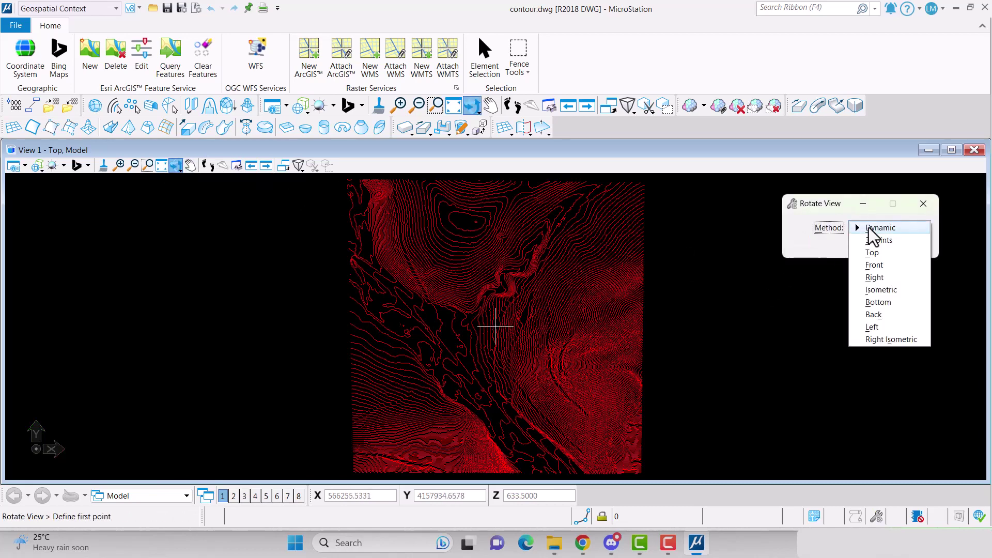
{"action": "left_click", "coordinate": [872, 265]}
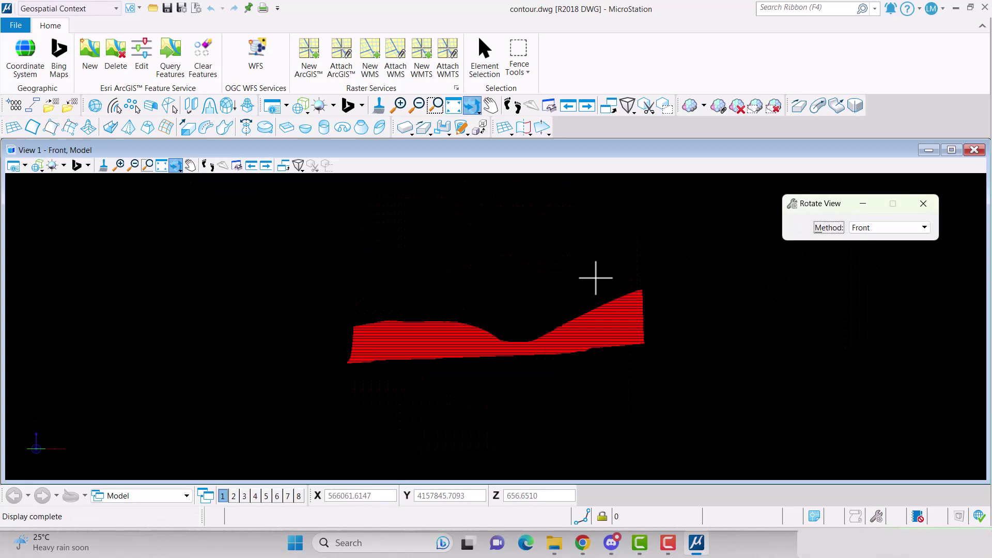
{"action": "left_click", "coordinate": [907, 230]}
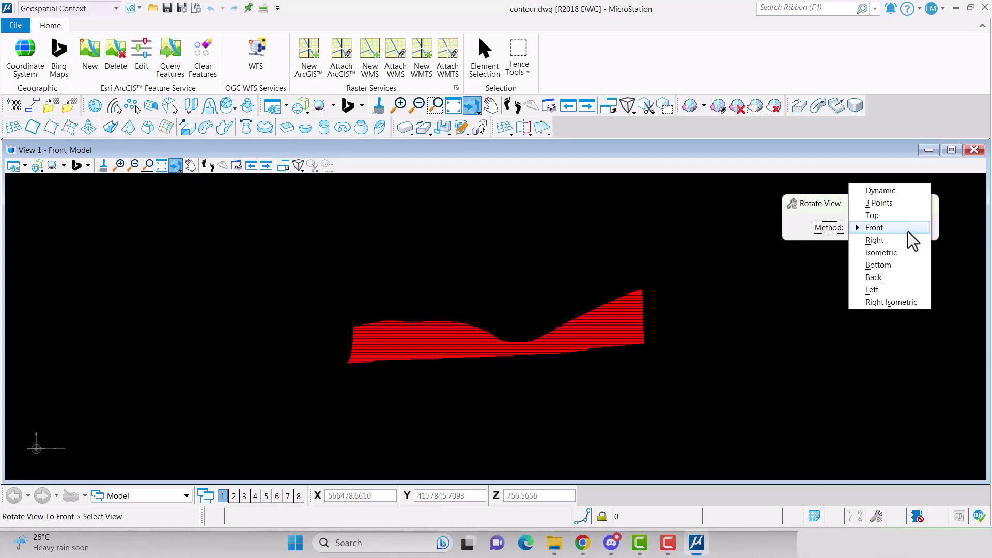
{"action": "left_click", "coordinate": [885, 218]}
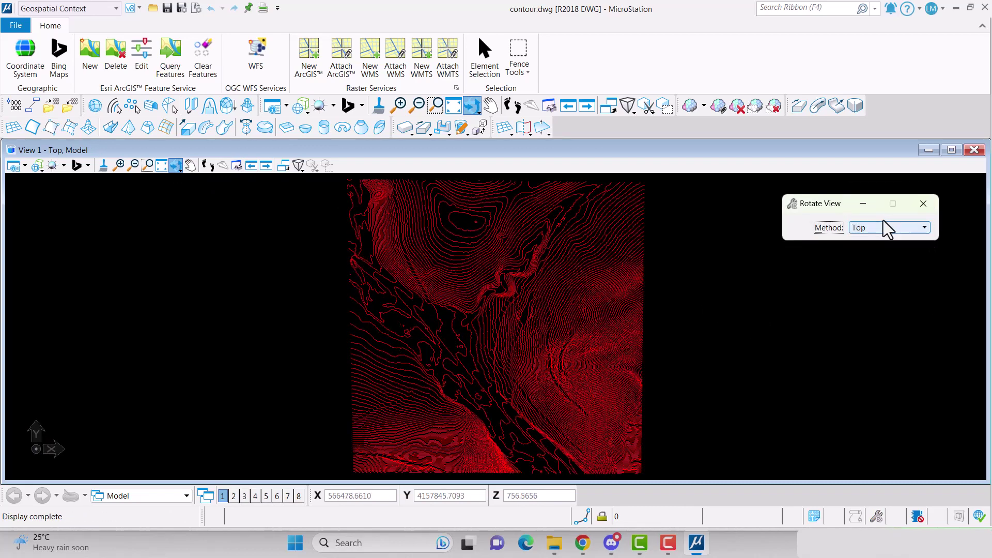
- Show a Hybrid Bing map behind the contours and zoom to check alignment with Paint Bank Rd
{"action": "left_click", "coordinate": [88, 167]}
{"action": "left_click", "coordinate": [204, 188]}
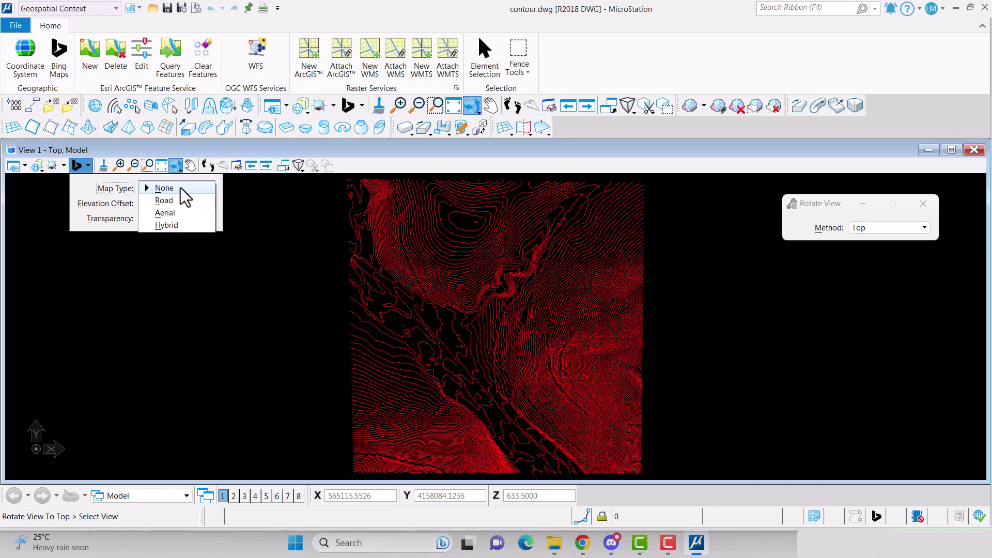
{"action": "left_click", "coordinate": [179, 226]}
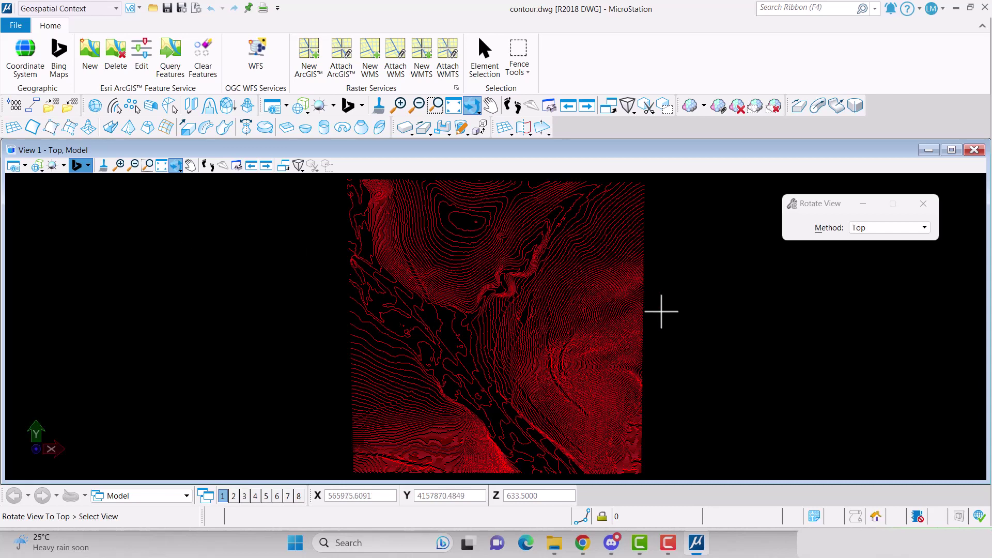
{"action": "scroll", "coordinate": [661, 317], "scroll_direction": "down", "scroll_amount": 3}
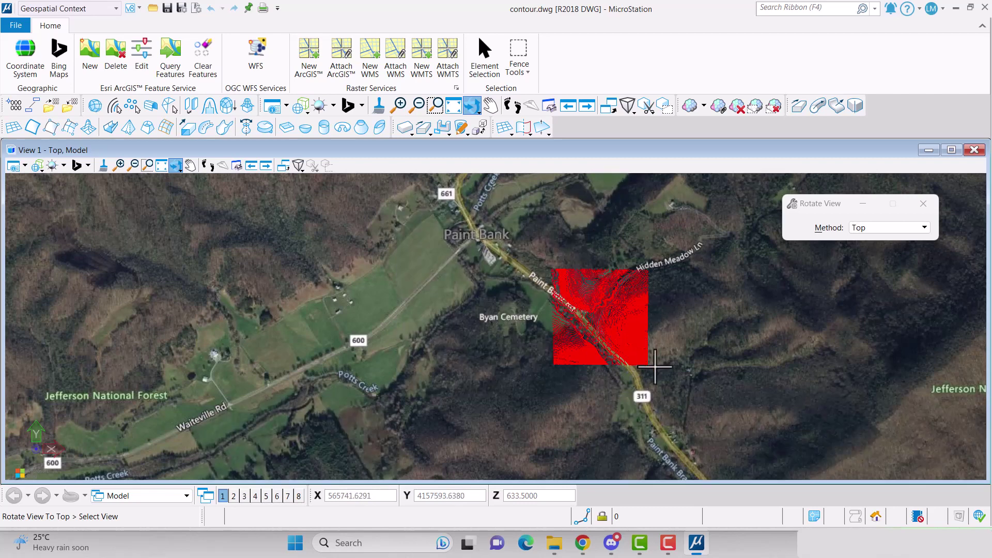
{"action": "scroll", "coordinate": [631, 299], "scroll_direction": "up", "scroll_amount": 2}
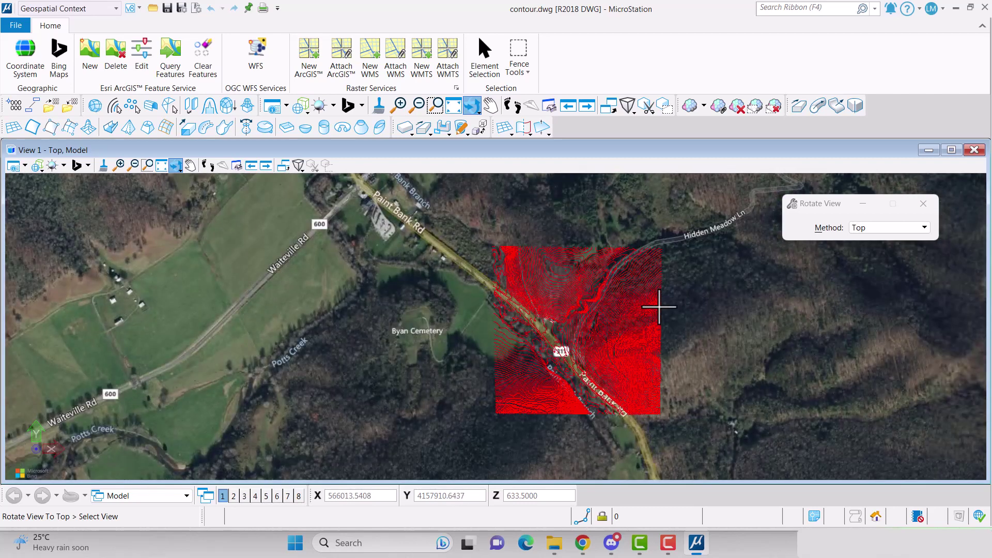
- Set the background Map Type back to None
{"action": "left_click", "coordinate": [88, 165]}
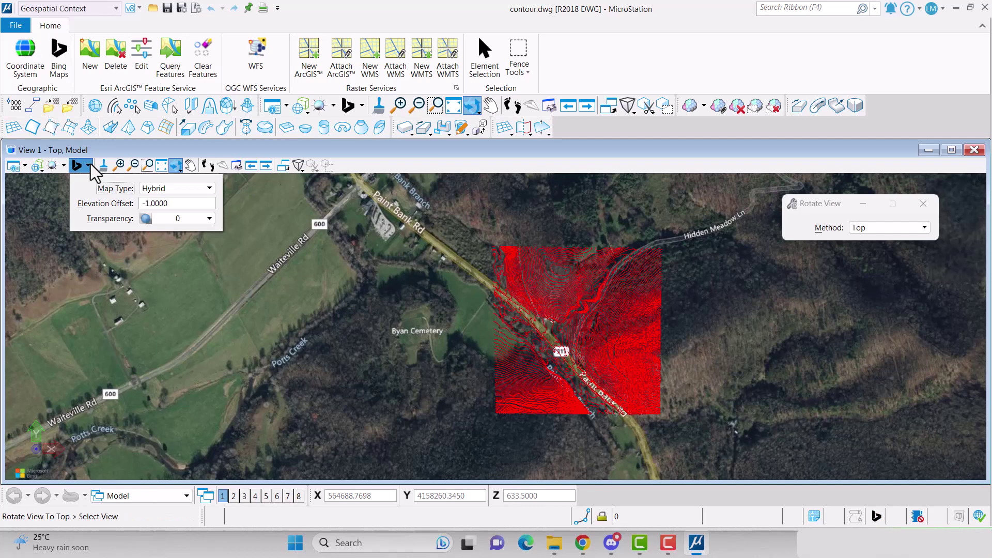
{"action": "left_click", "coordinate": [195, 189]}
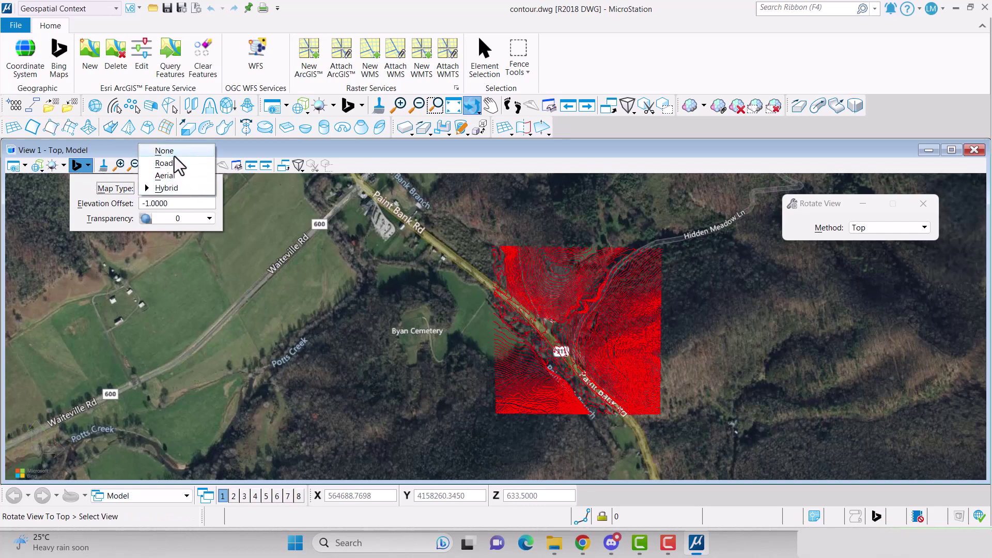
{"action": "left_click", "coordinate": [176, 154]}
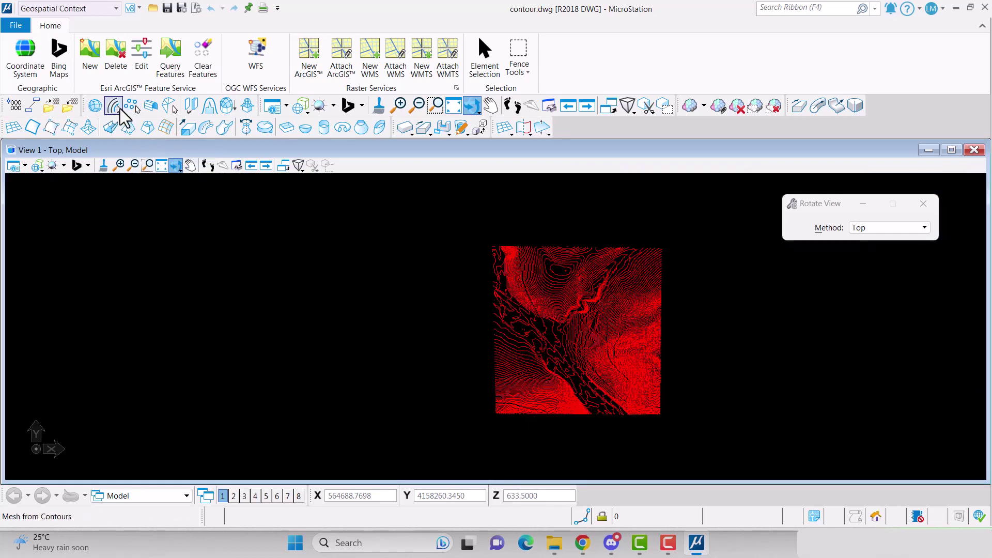
- Generate a terrain mesh from all the red contour lines with Mesh from Contours
{"action": "left_click", "coordinate": [113, 109]}
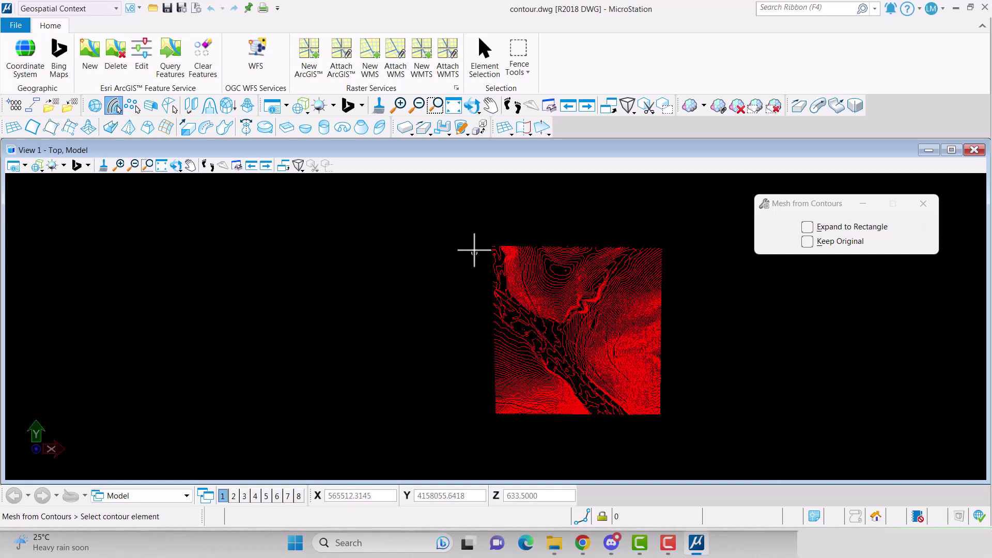
{"action": "left_click_drag", "start_coordinate": [474, 234], "coordinate": [674, 428]}
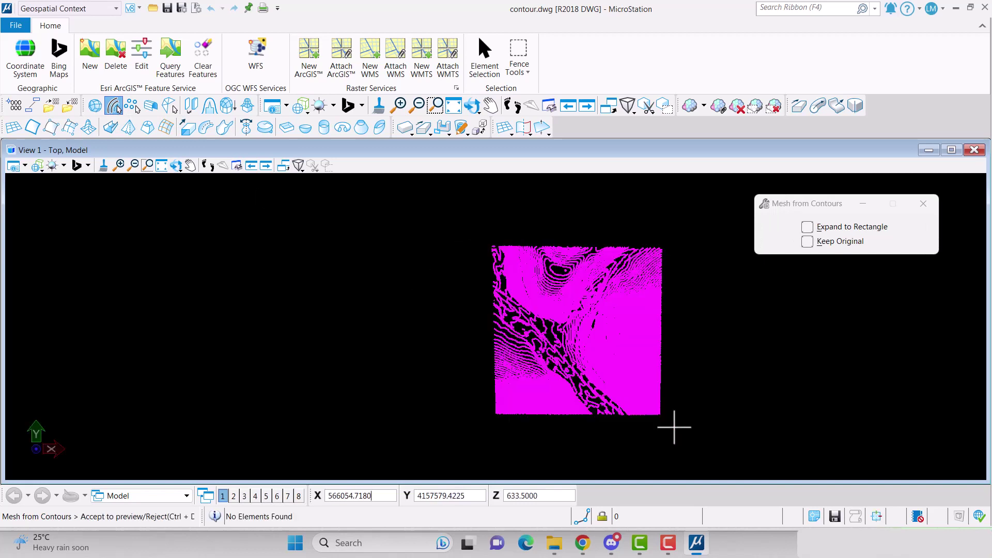
{"action": "left_click", "coordinate": [676, 418]}
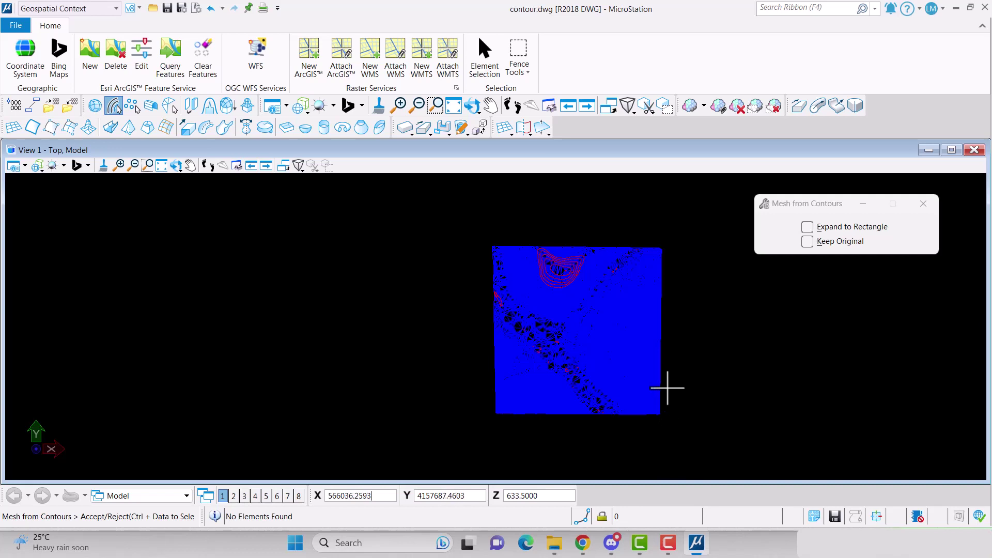
- Set the view's display style to Smooth:Modeling so the mesh renders shaded
{"action": "left_click", "coordinate": [24, 166]}
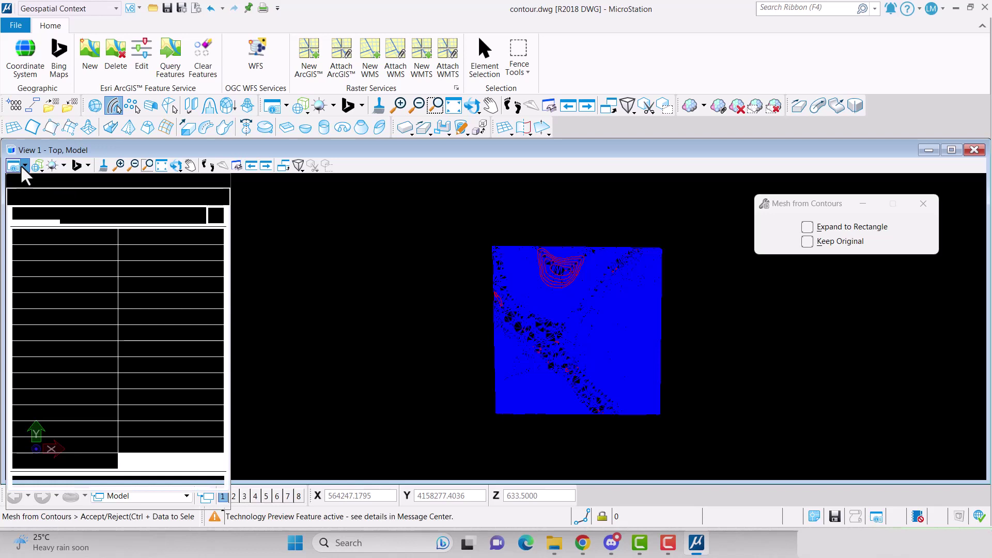
{"action": "left_click", "coordinate": [130, 219]}
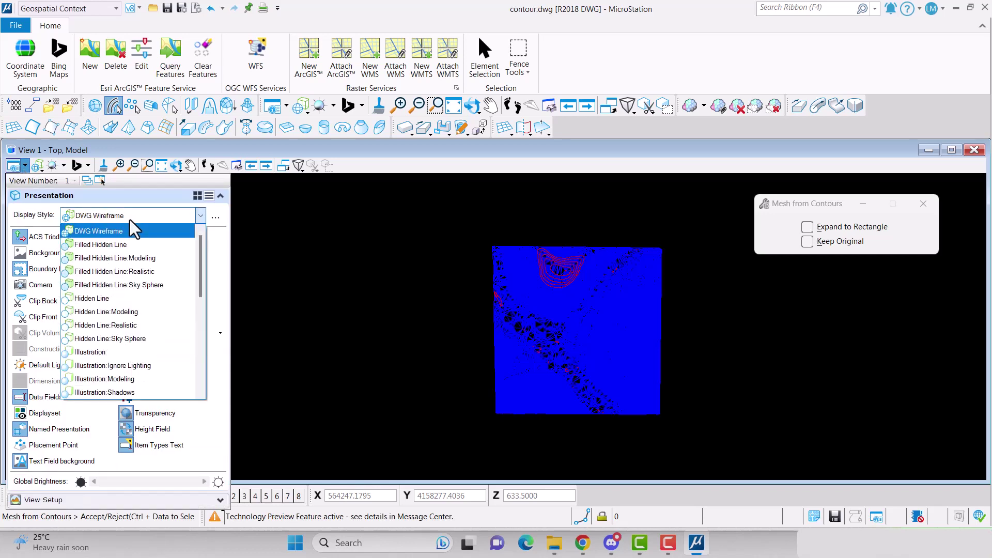
{"action": "left_click_drag", "start_coordinate": [199, 247], "coordinate": [192, 300]}
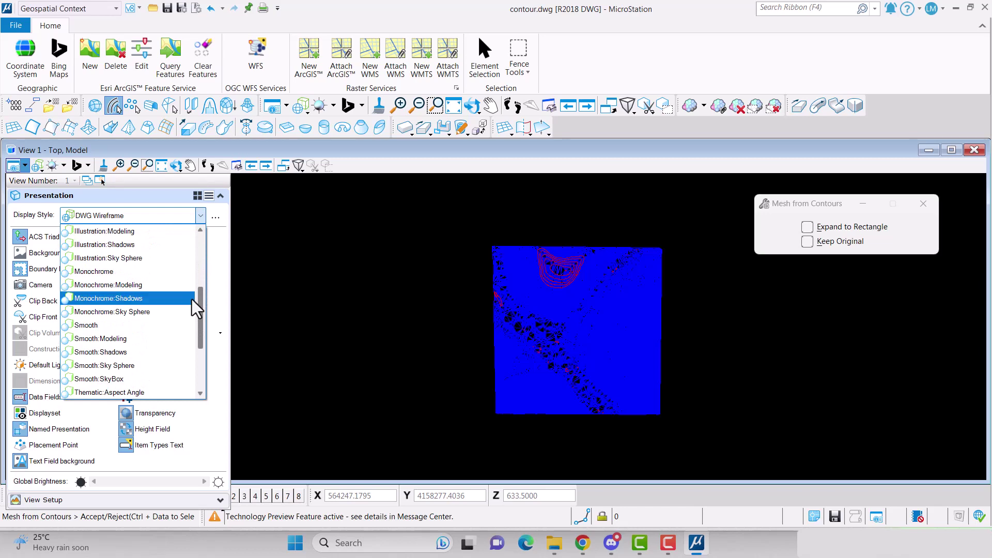
{"action": "left_click", "coordinate": [130, 339]}
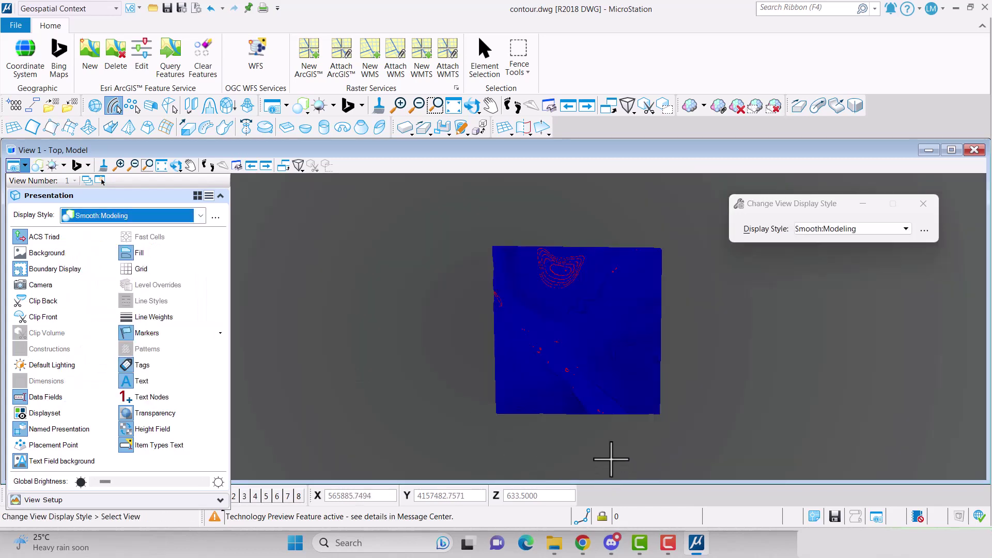
- Rotate the view to an oblique angle on the mesh and zoom in to show its relief
{"action": "left_click", "coordinate": [177, 166]}
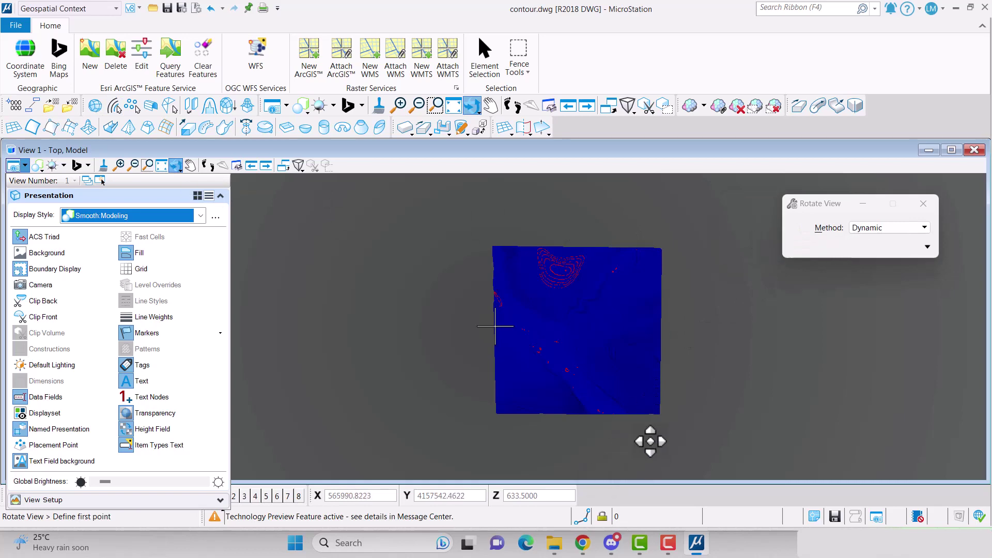
{"action": "middle_click_drag", "start_coordinate": [649, 436], "coordinate": [618, 414]}
{"action": "left_click", "coordinate": [618, 414]}
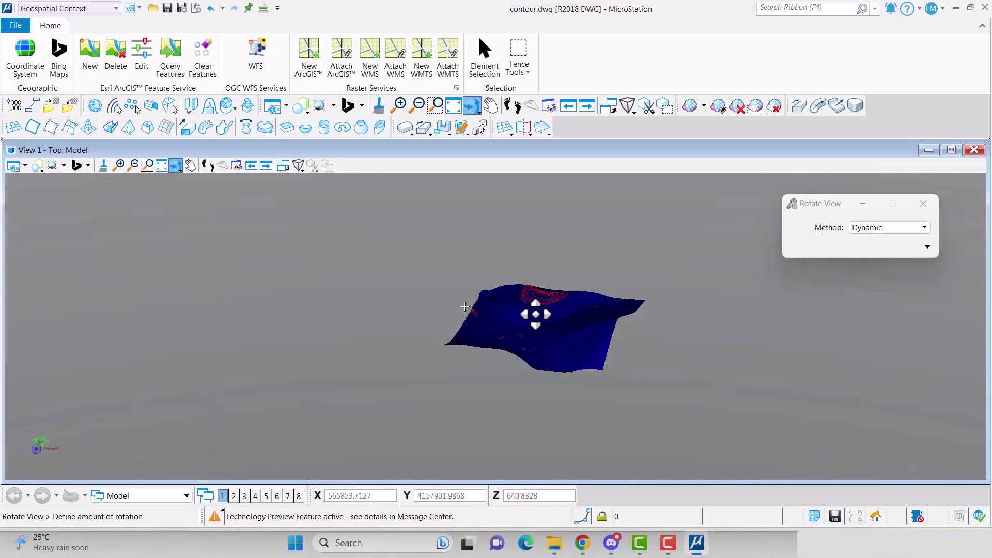
{"action": "left_click", "coordinate": [532, 304]}
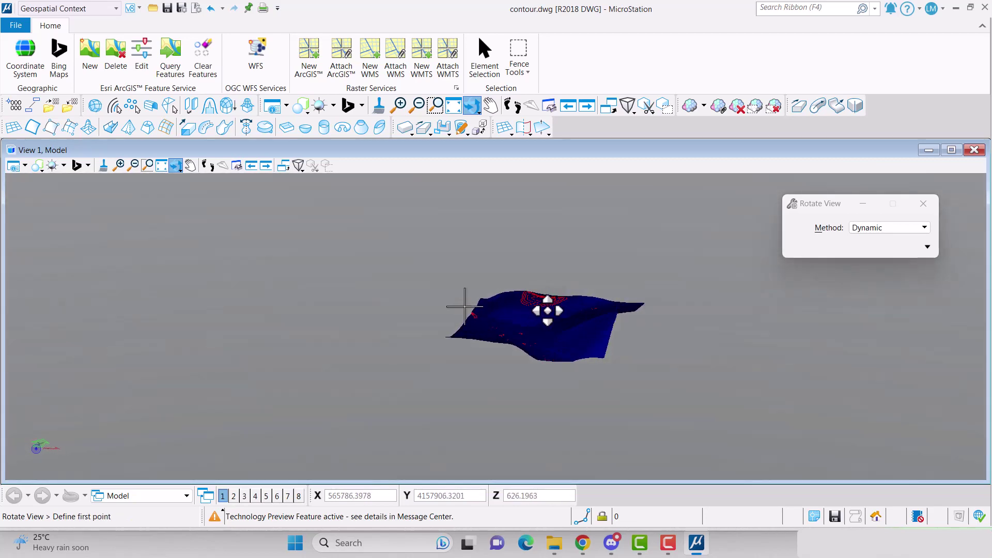
{"action": "scroll", "coordinate": [550, 308], "scroll_direction": "up", "scroll_amount": 1}
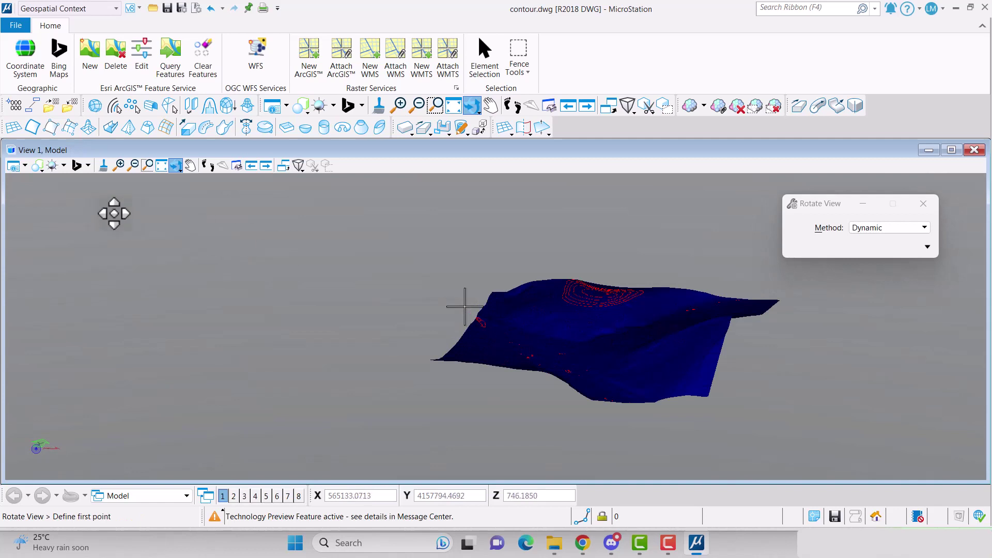
- Apply the Thematic:Height display style, colouring the mesh by elevation from 576 to 691
{"action": "left_click", "coordinate": [25, 167]}
{"action": "left_click", "coordinate": [170, 217]}
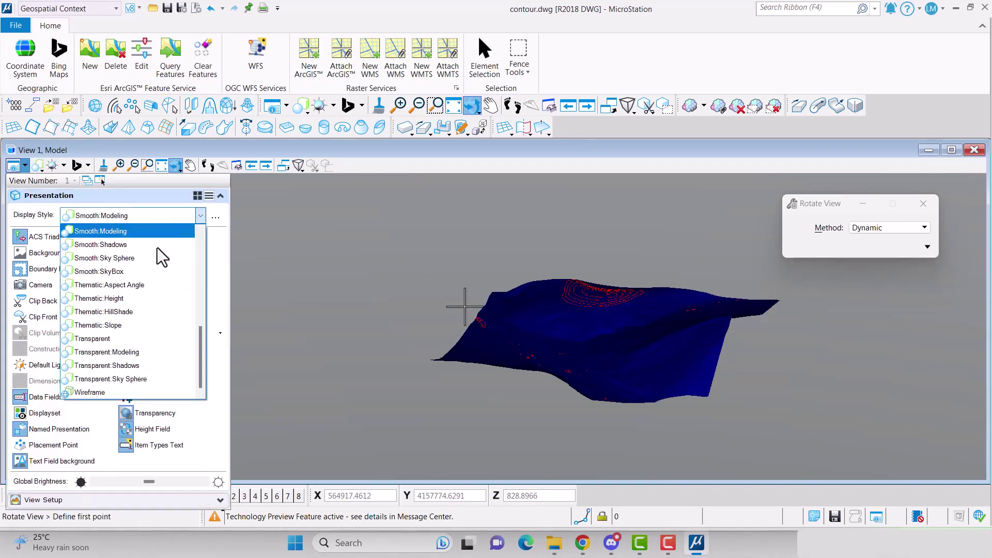
{"action": "scroll", "coordinate": [151, 312], "scroll_direction": "up", "scroll_amount": 2}
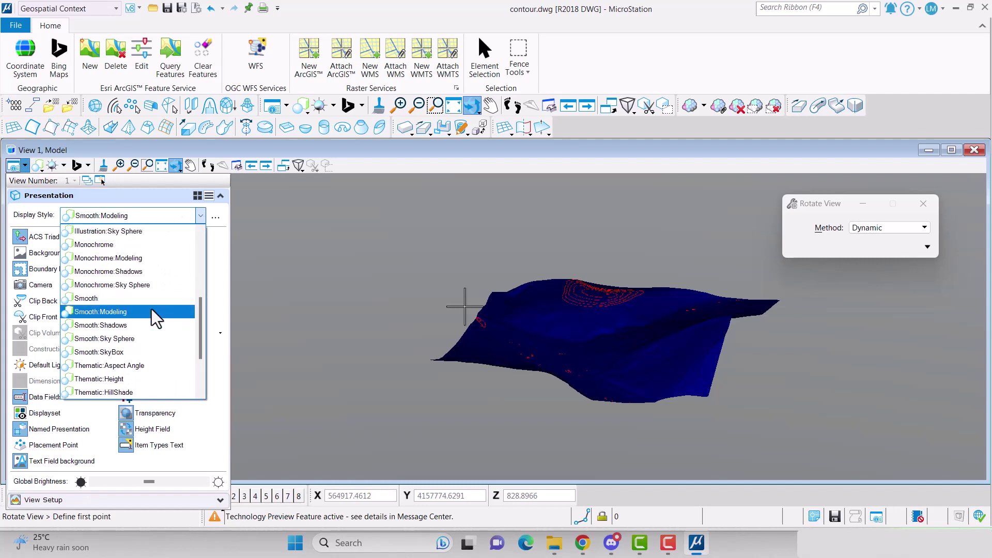
{"action": "left_click", "coordinate": [134, 379]}
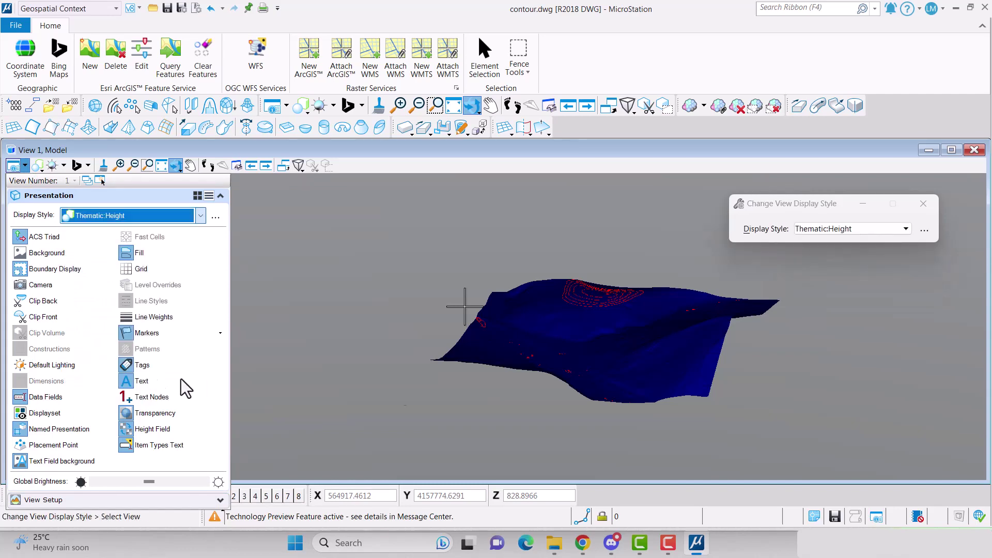
{"action": "middle_click_drag", "start_coordinate": [693, 344], "coordinate": [615, 360], "text": "shift"}
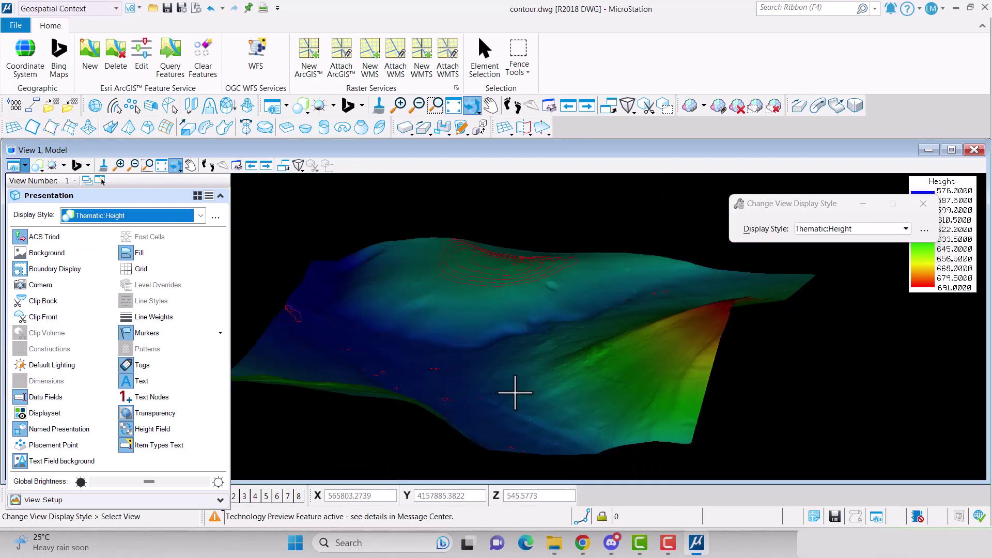
{"action": "left_click", "coordinate": [464, 430]}
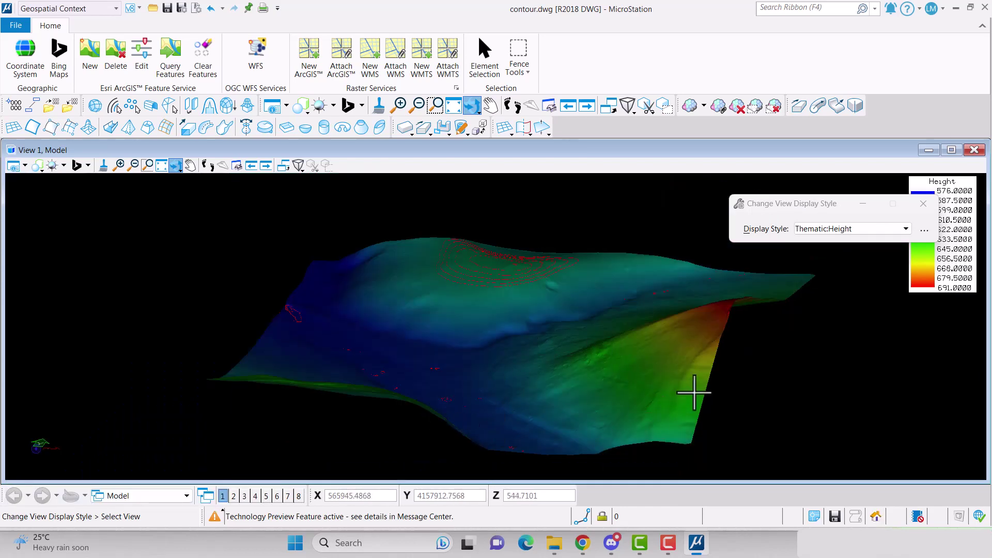